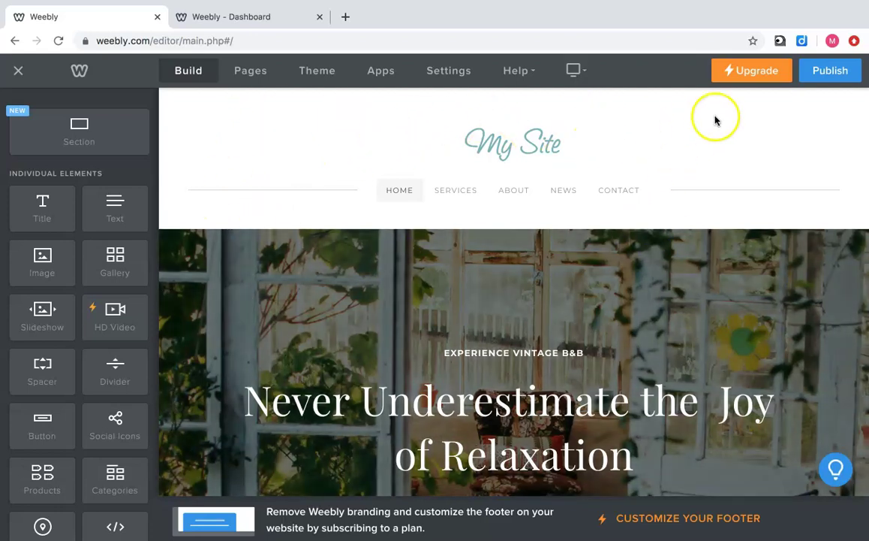
Change the site title from 'My Site' to 'Example', then show the Pages list (Home, Services, About, News, Contact)
mouse_move(570, 153)
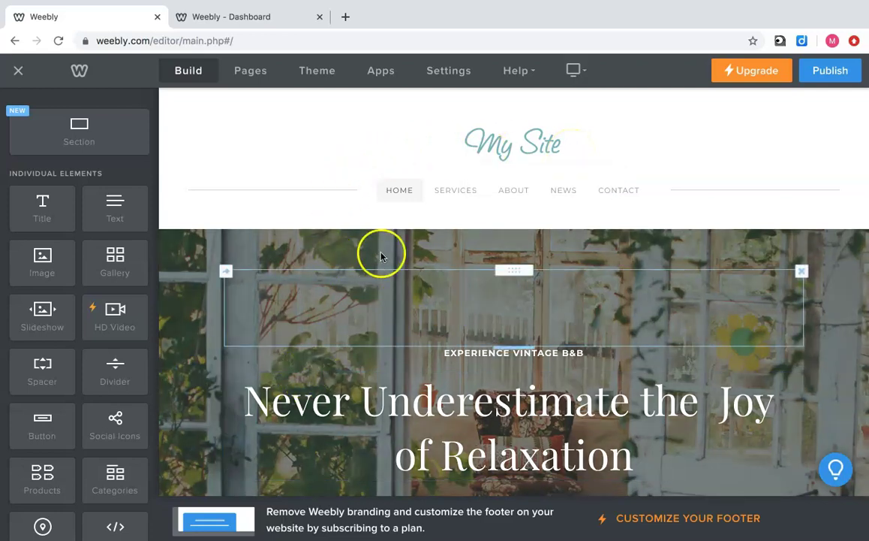
mouse_move(490, 141)
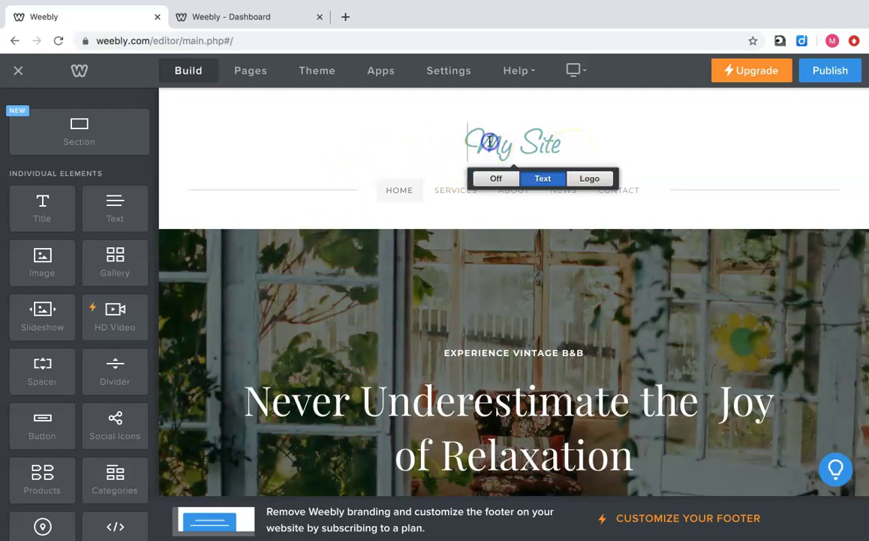
drag(479, 142, 561, 141)
drag(486, 151, 477, 150)
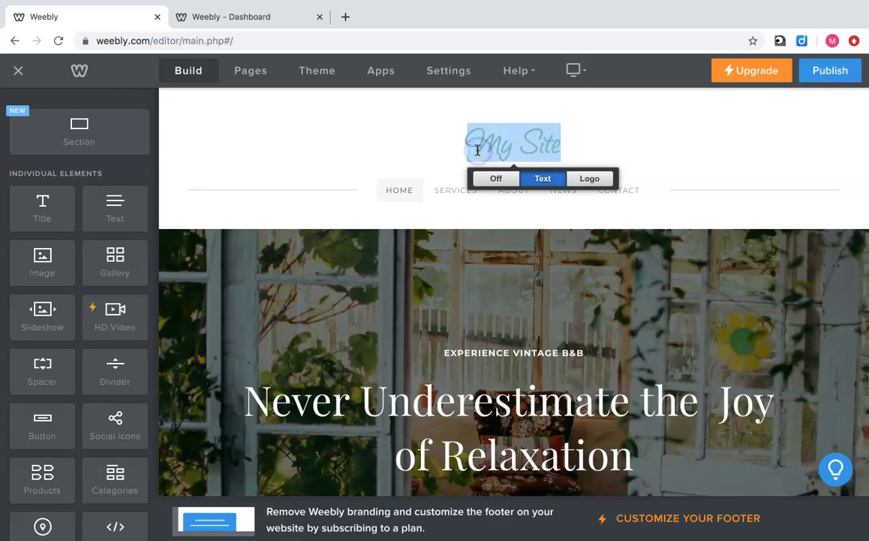
text(Example)
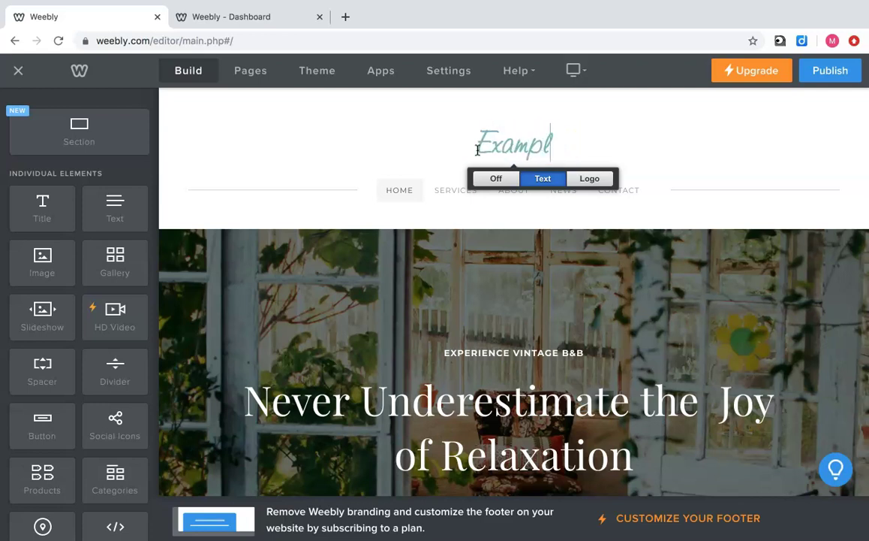
click(374, 167)
click(350, 159)
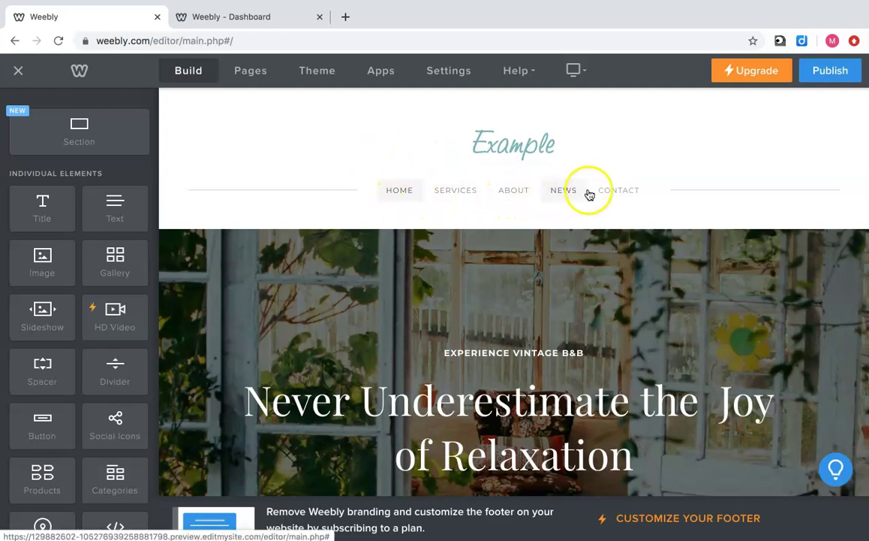
click(408, 197)
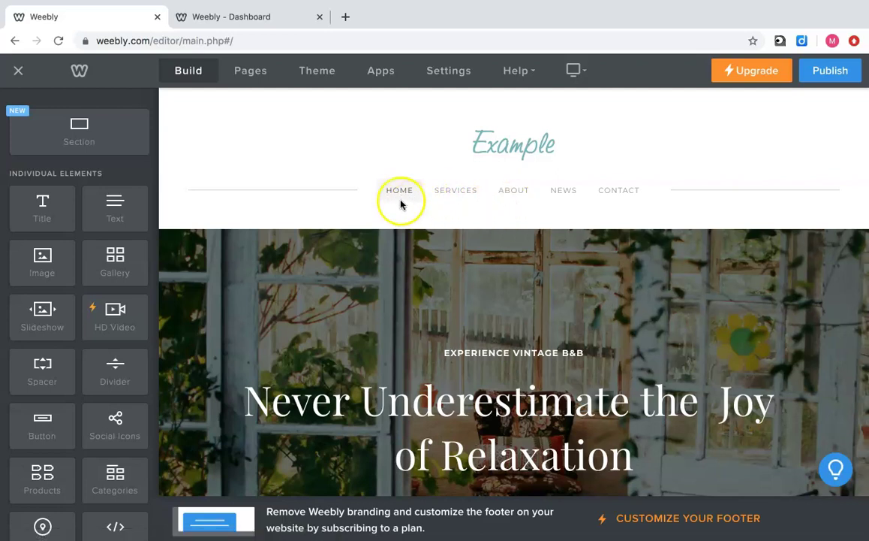
click(253, 75)
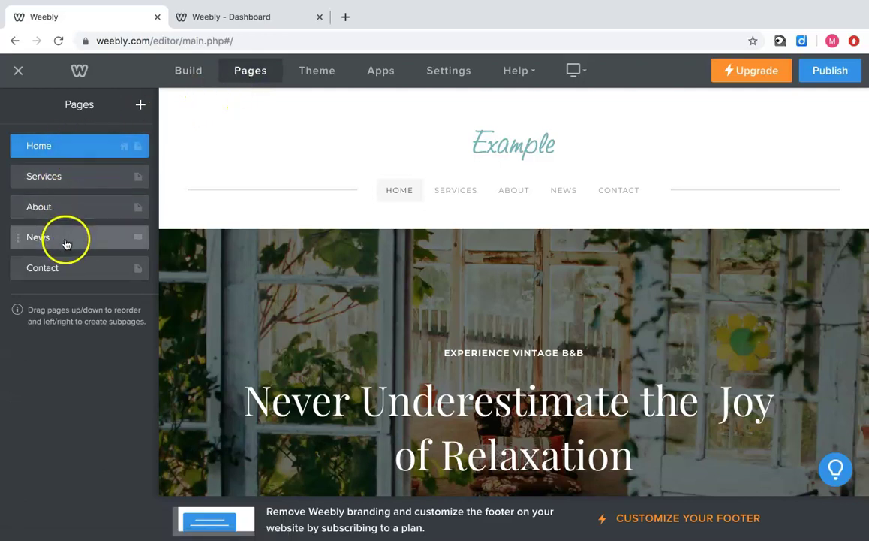
click(45, 153)
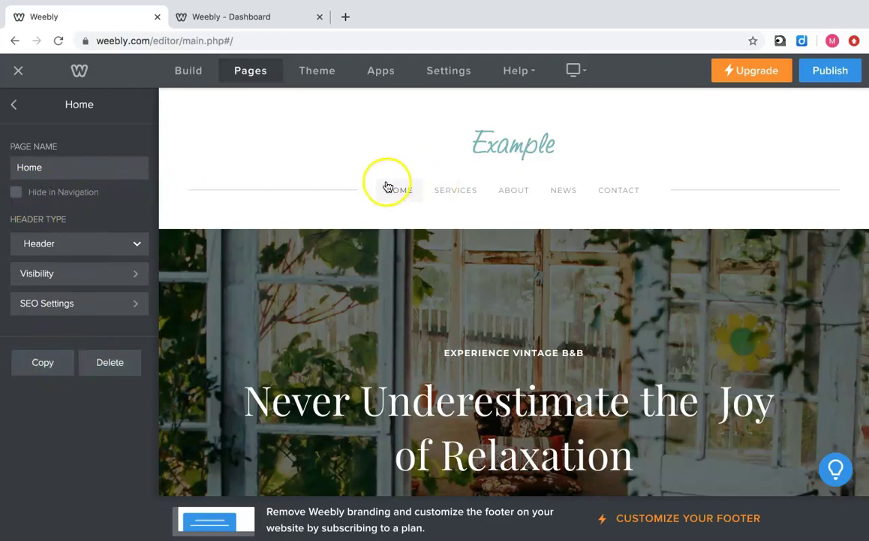
click(16, 194)
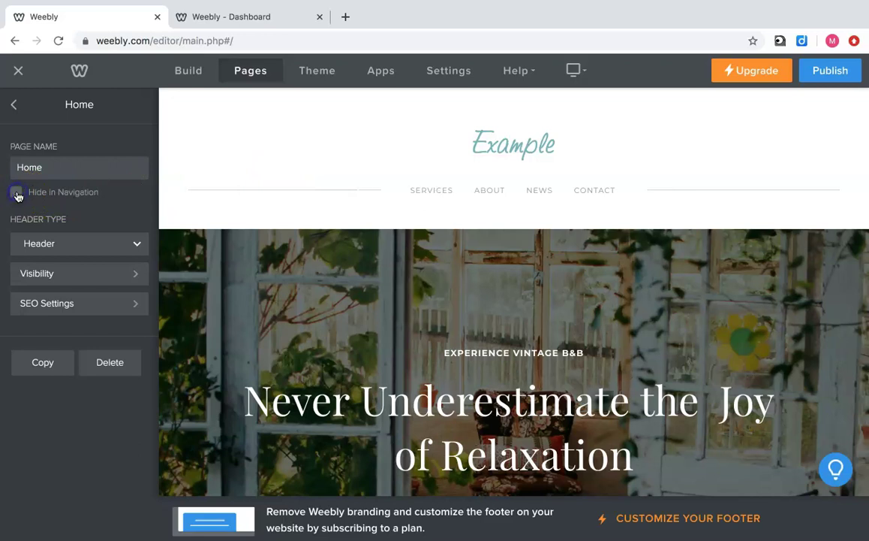
click(17, 194)
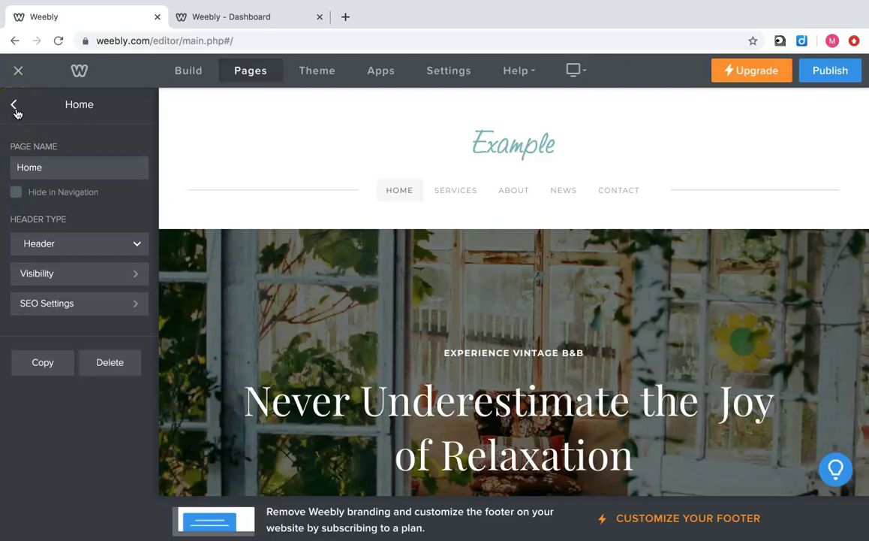
click(15, 109)
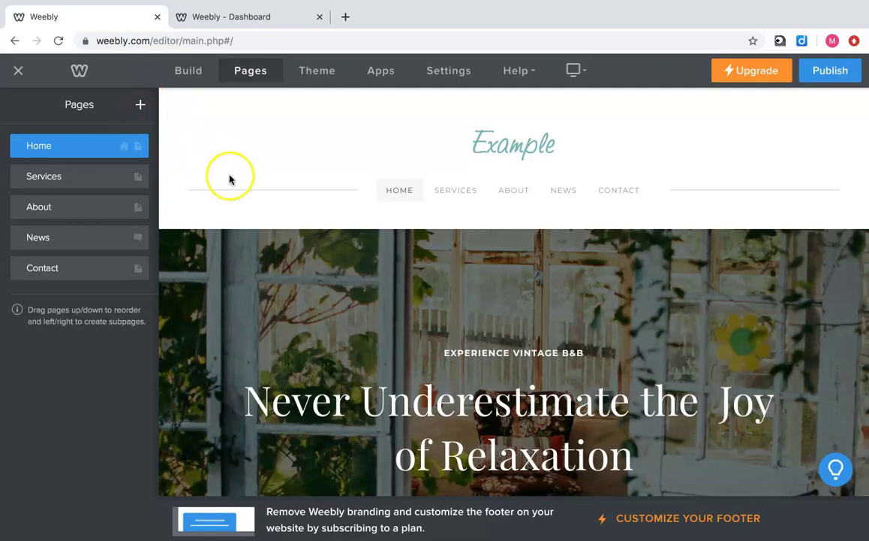
Bring the Build element library back beside the Home page preview
scroll(229, 179, down, 10)
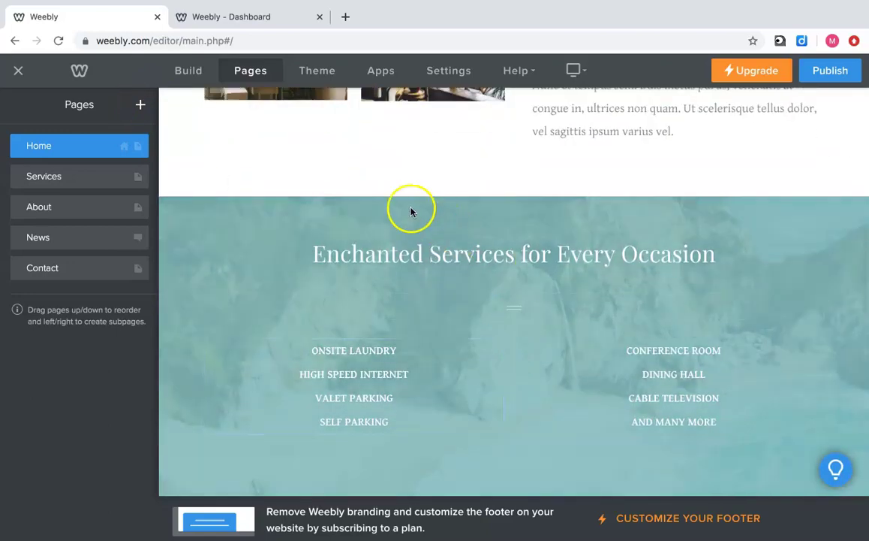
scroll(395, 206, down, 3)
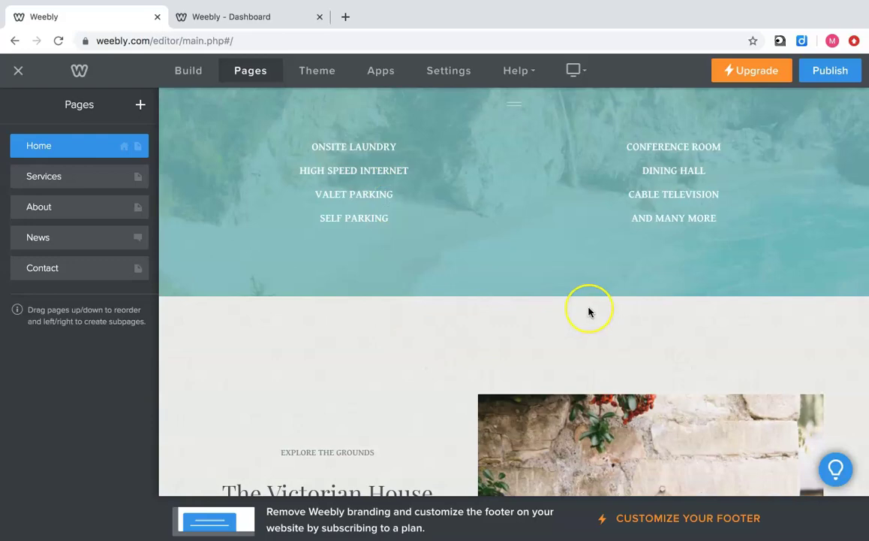
scroll(588, 311, down, 2)
scroll(436, 330, up, 15)
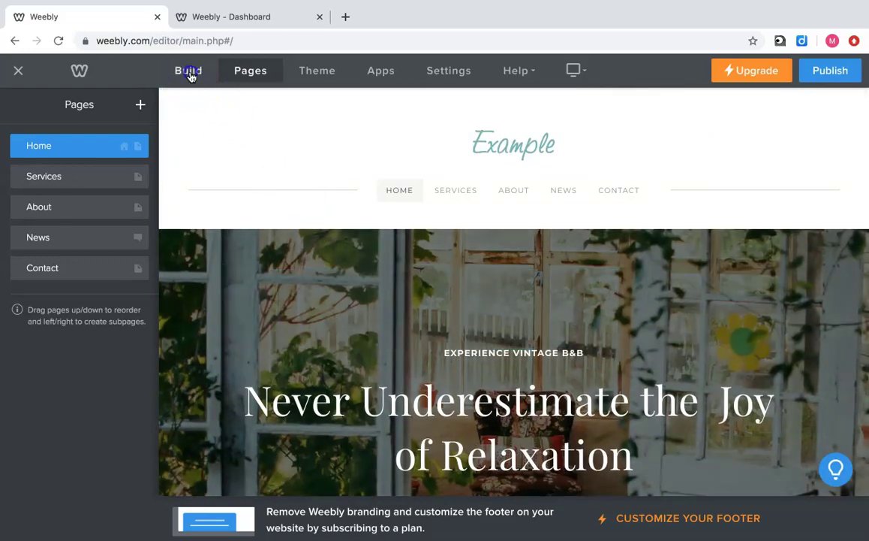
click(188, 71)
scroll(260, 237, down, 8)
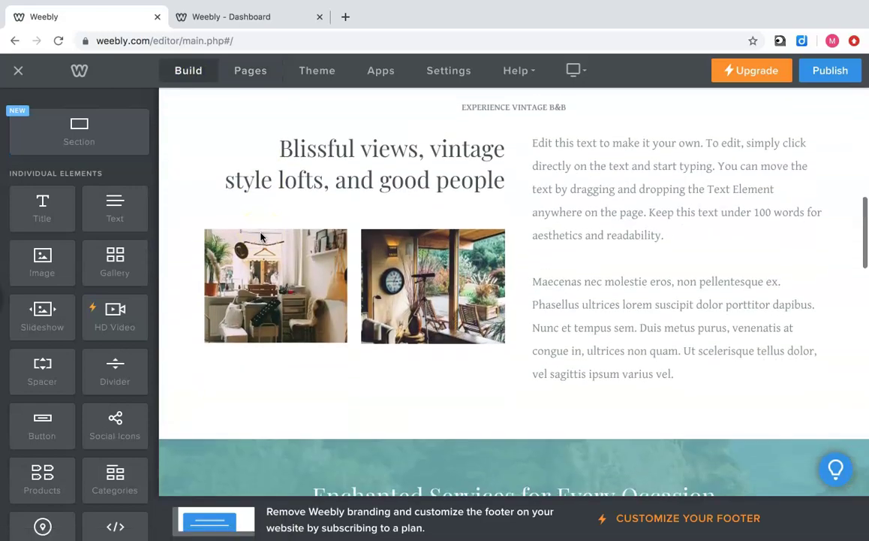
scroll(261, 237, up, 1)
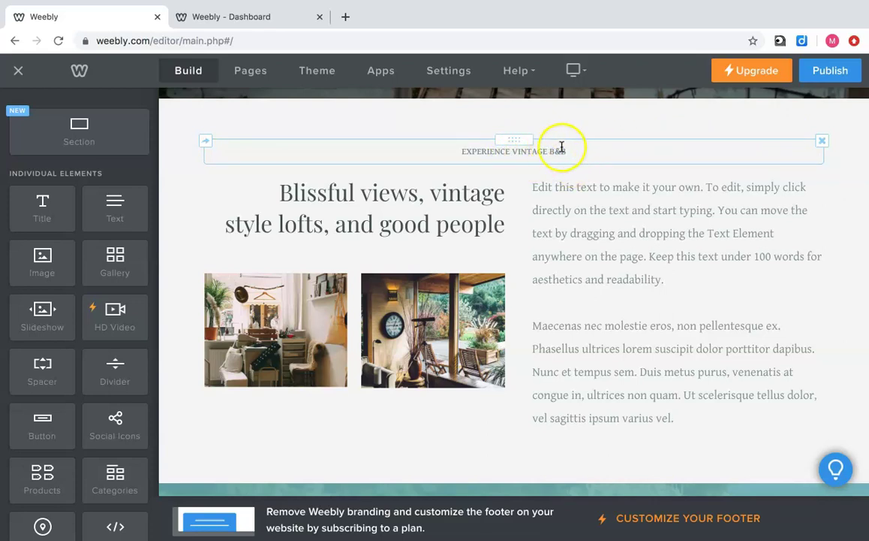
Delete the EXPERIENCE VINTAGE B&B label, the Blissful views heading and the second photo
click(824, 142)
click(809, 102)
click(555, 210)
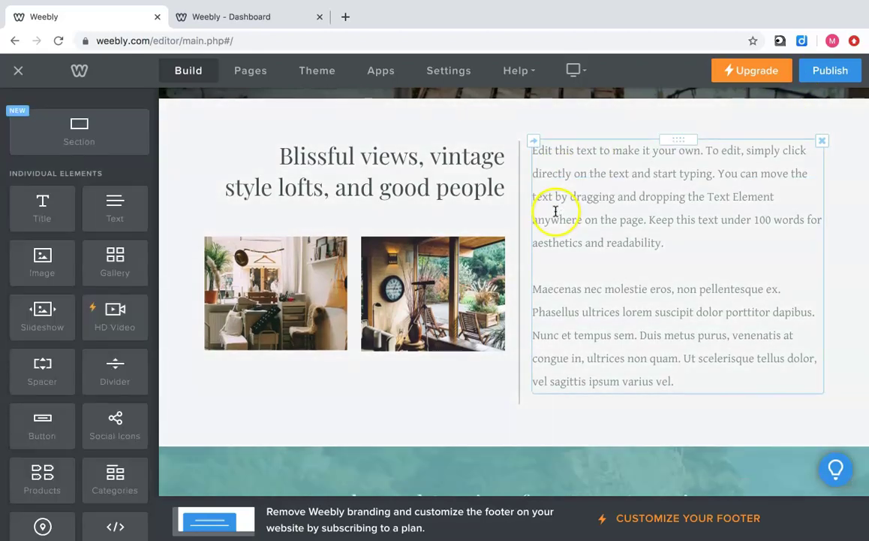
click(502, 146)
click(490, 100)
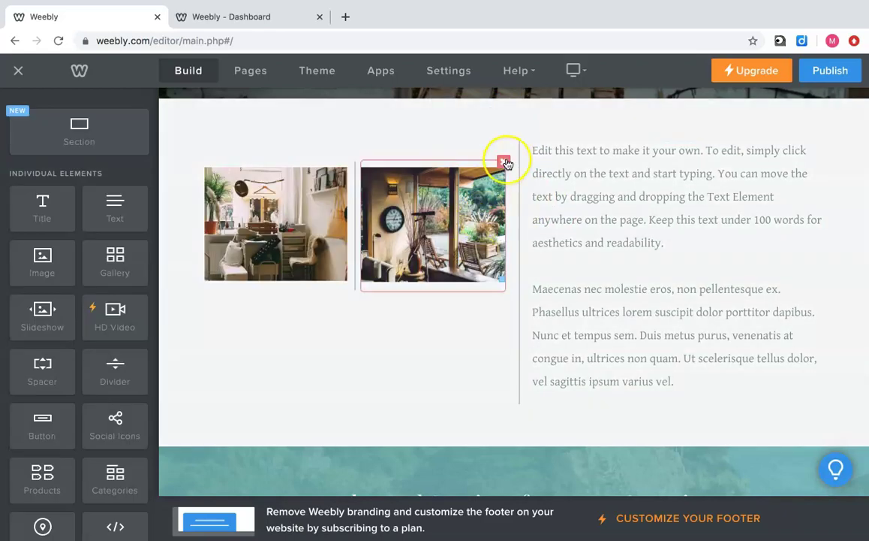
click(503, 162)
click(497, 135)
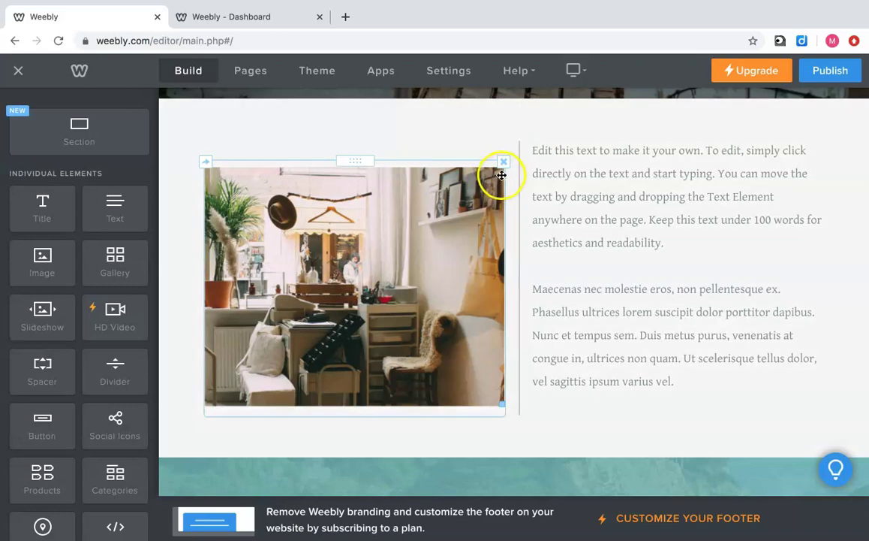
Delete the remaining photo, the paragraph text block and the leftover spacer
click(503, 162)
click(490, 123)
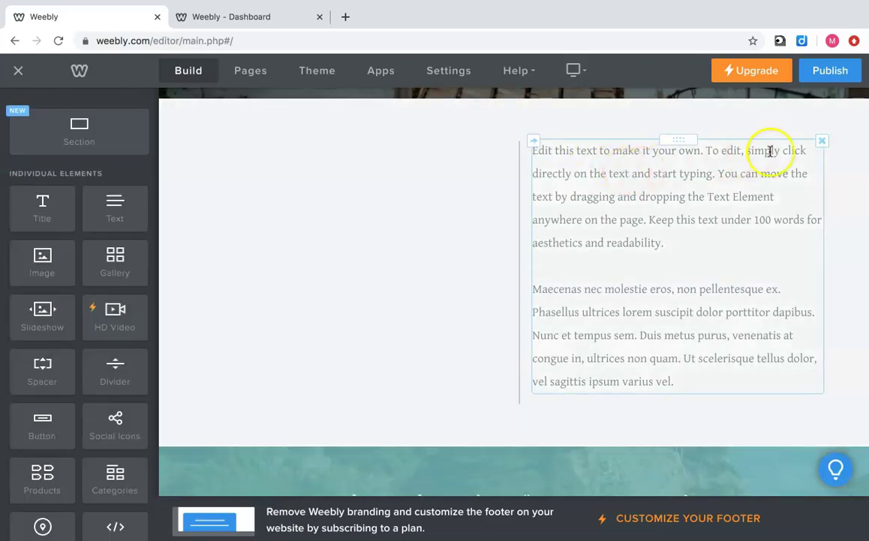
click(821, 141)
click(811, 109)
scroll(469, 304, up, 2)
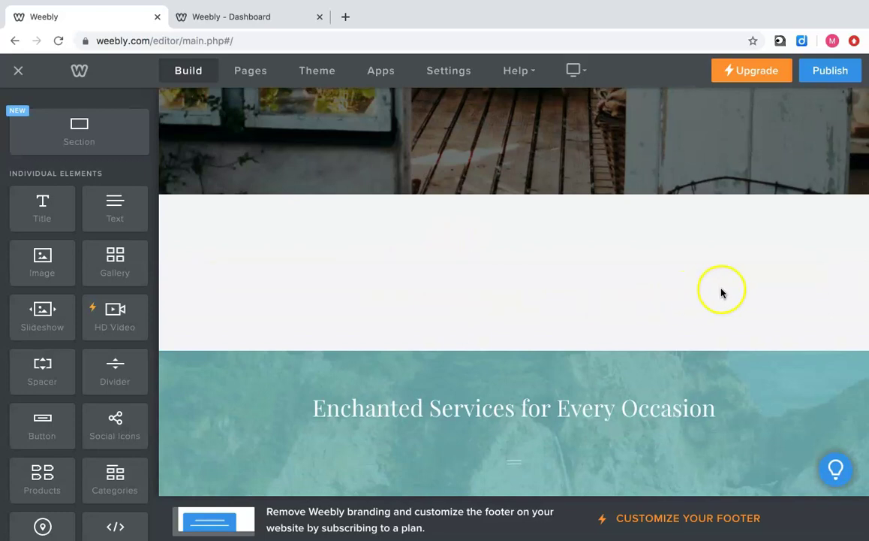
click(823, 263)
click(790, 234)
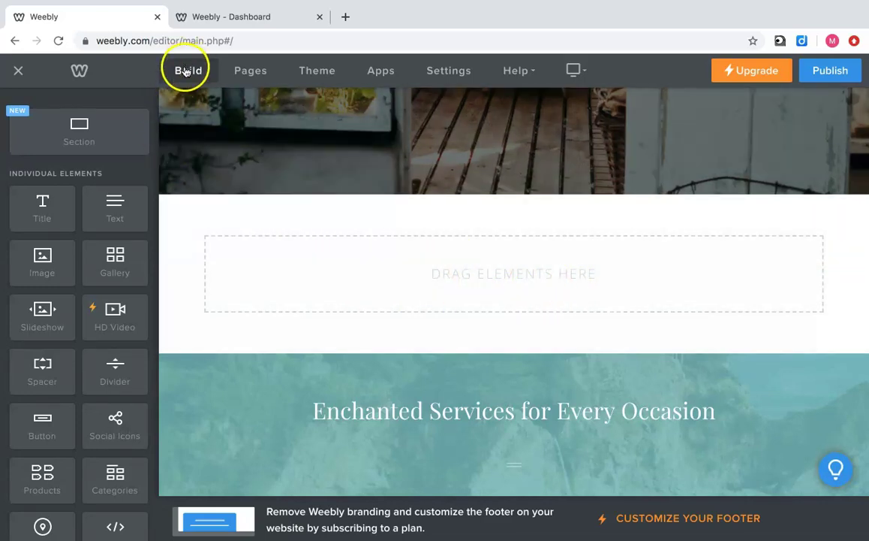
scroll(30, 313, down, 10)
scroll(30, 314, up, 10)
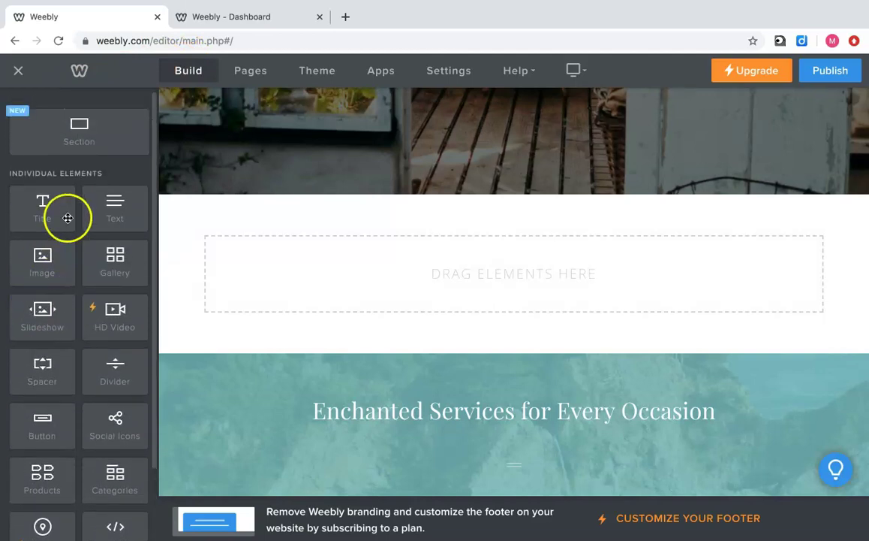
drag(81, 125, 112, 166)
scroll(114, 169, down, 2)
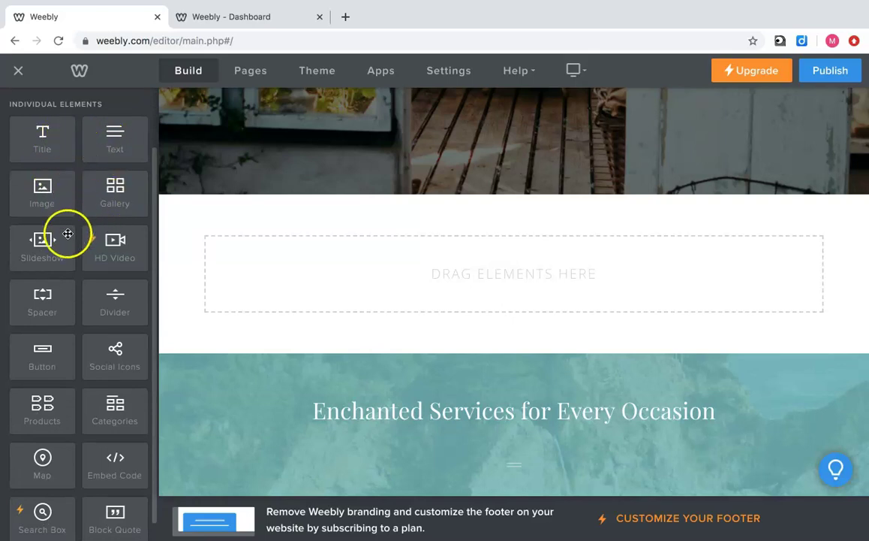
scroll(57, 248, down, 1)
scroll(56, 248, down, 1)
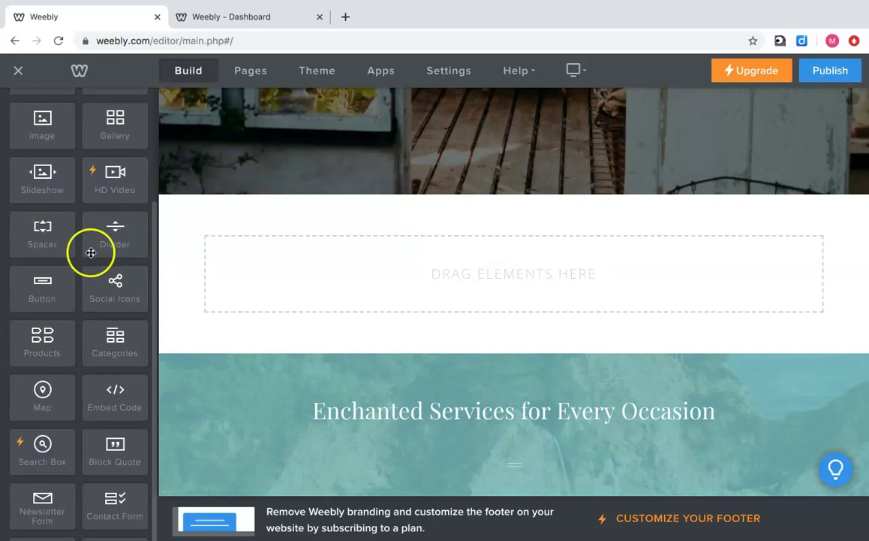
scroll(51, 292, up, 1)
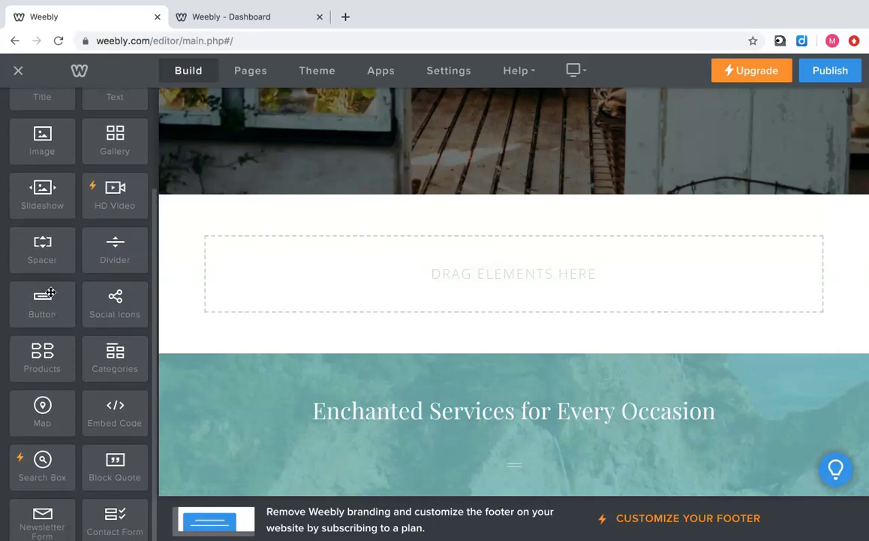
scroll(109, 300, down, 3)
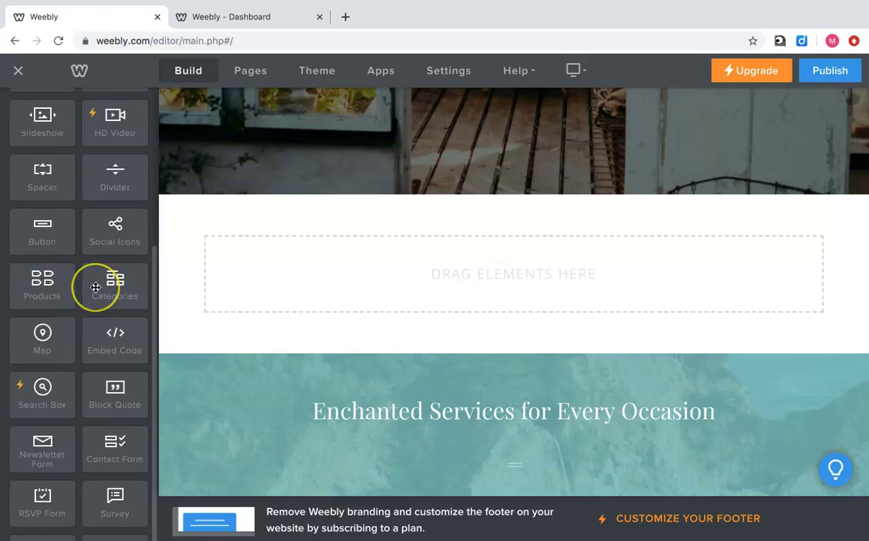
scroll(96, 286, down, 3)
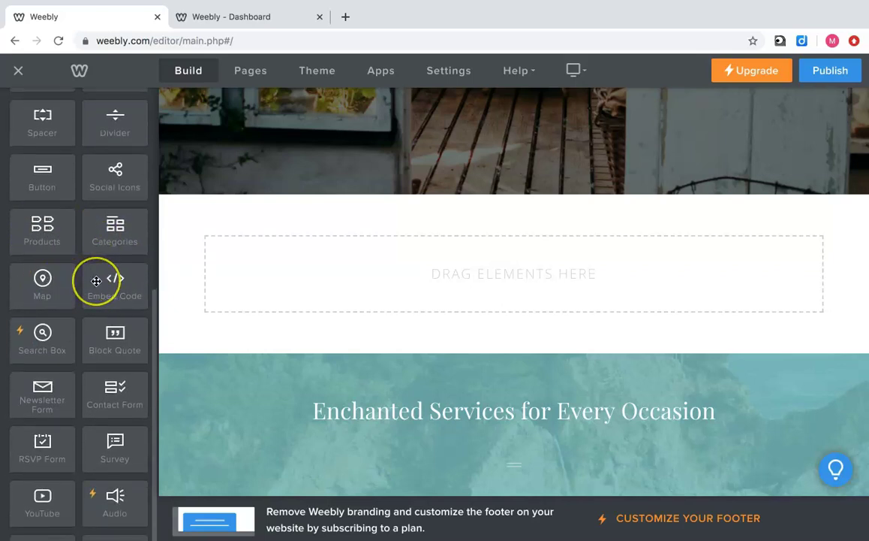
scroll(96, 281, down, 10)
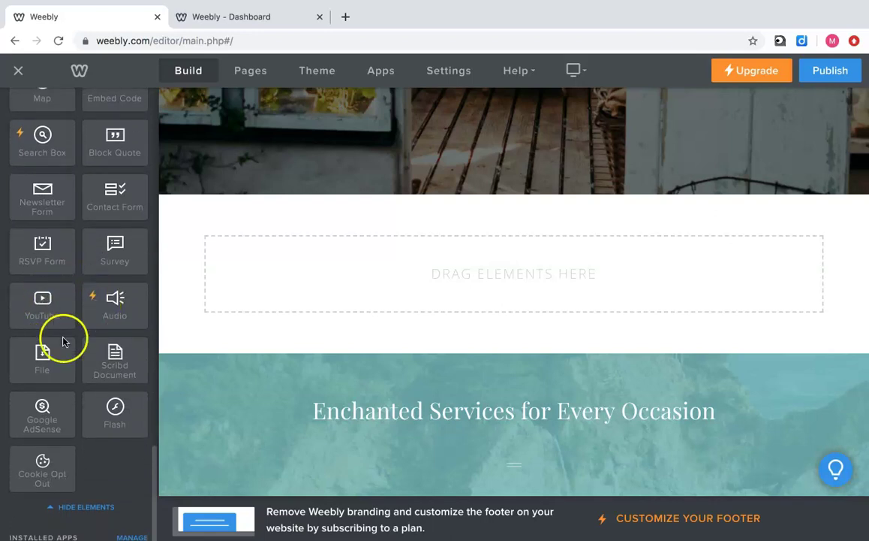
scroll(45, 360, down, 1)
scroll(44, 359, down, 3)
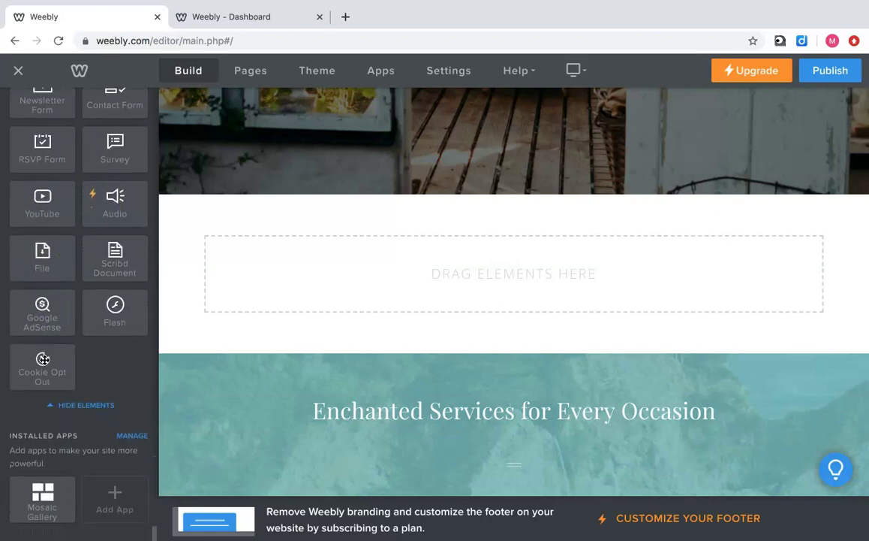
scroll(45, 360, up, 10)
scroll(44, 361, up, 4)
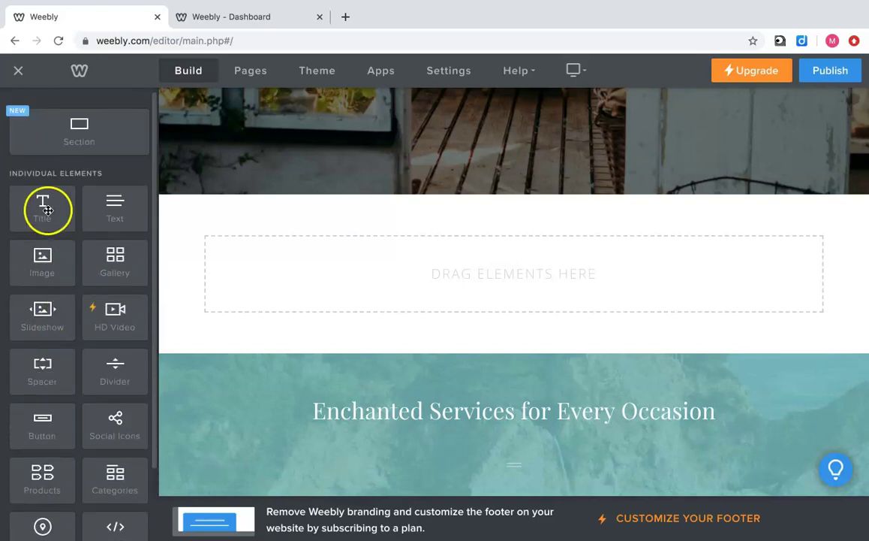
Drop a Title element into the empty section and make it read 'Example'
drag(48, 210, 304, 280)
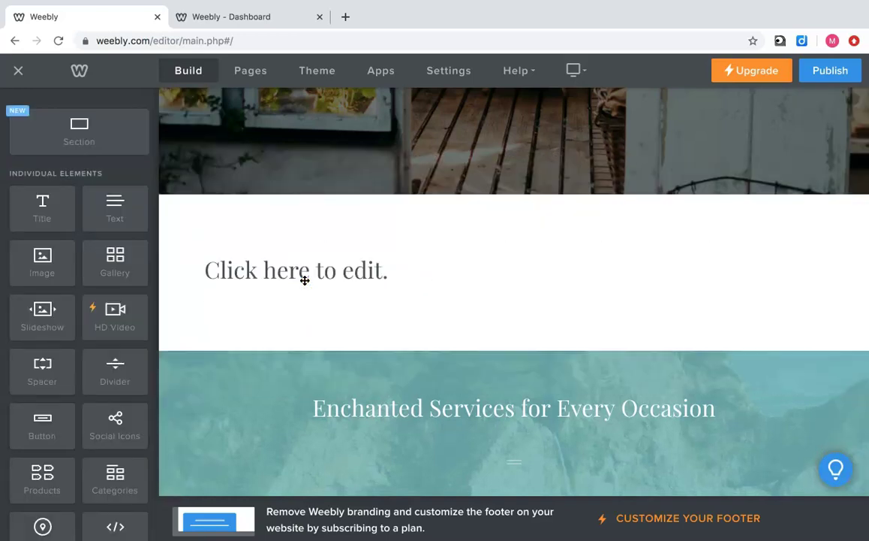
click(315, 266)
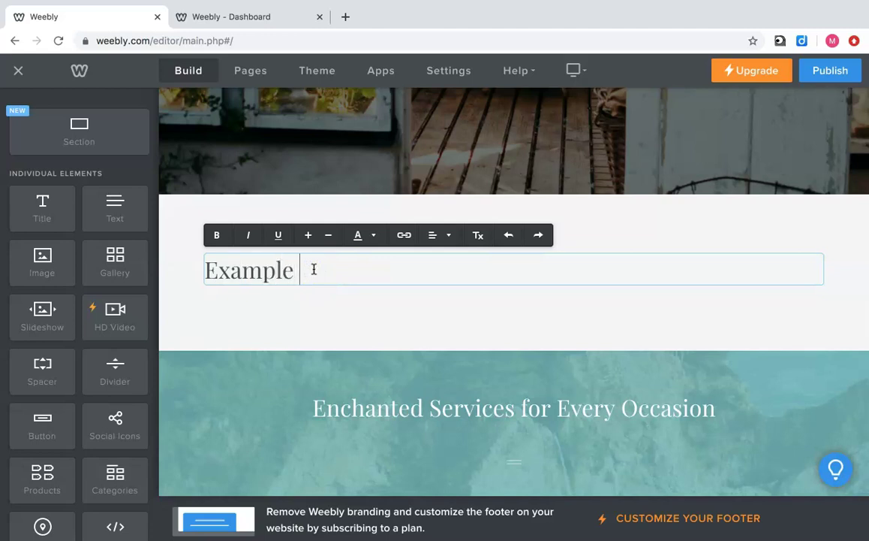
click(338, 314)
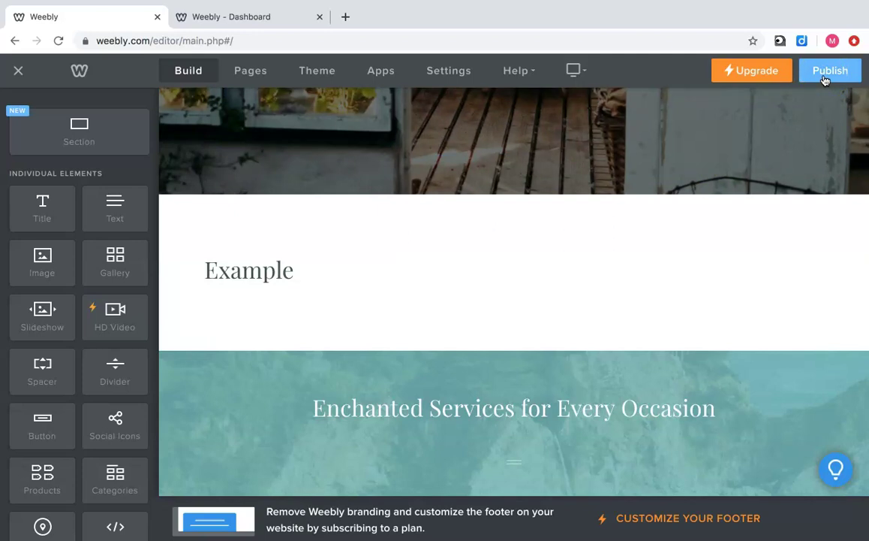
Publish the site and dismiss the Website Published confirmation
click(824, 75)
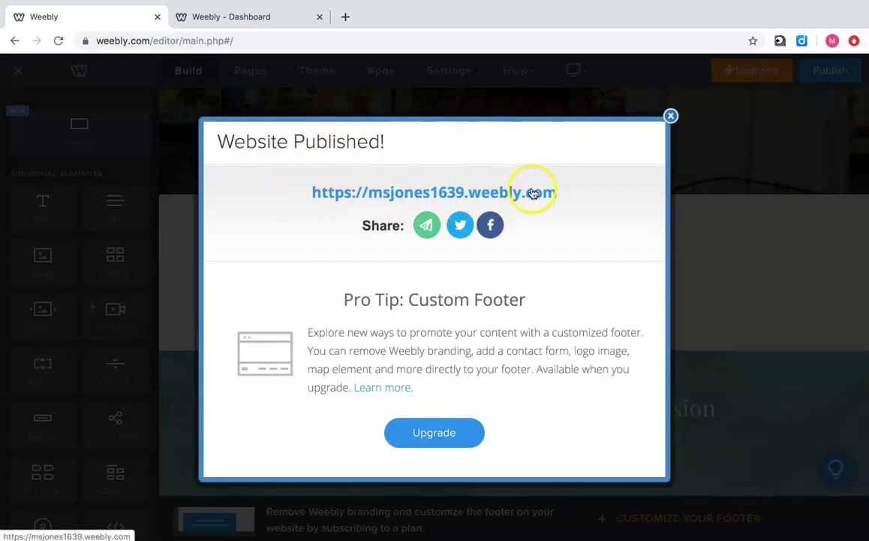
click(672, 117)
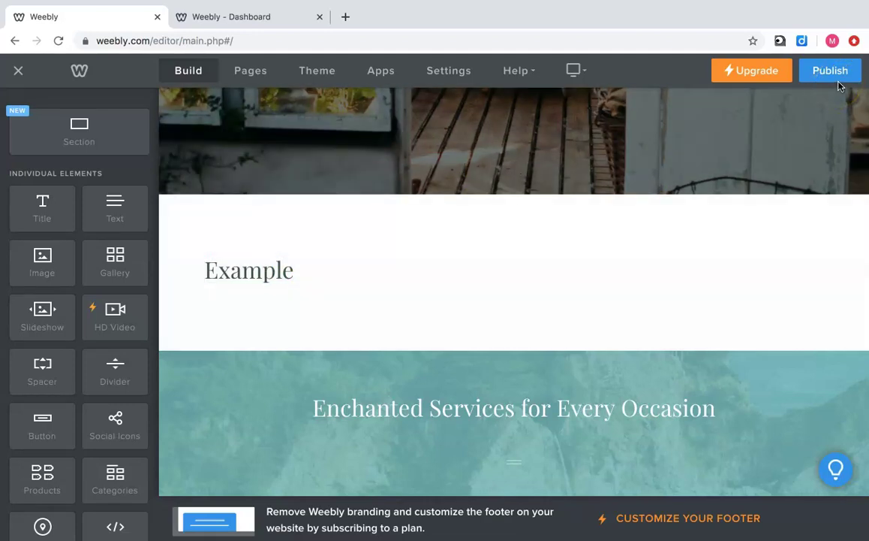
click(650, 223)
Place a new Text element in the Example row, to the right of the title
click(830, 75)
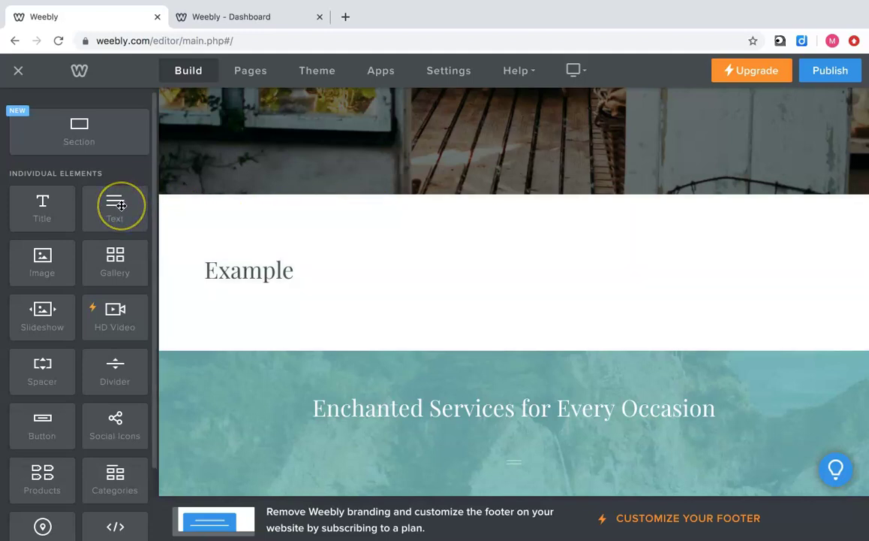
drag(121, 205, 321, 305)
drag(209, 274, 325, 304)
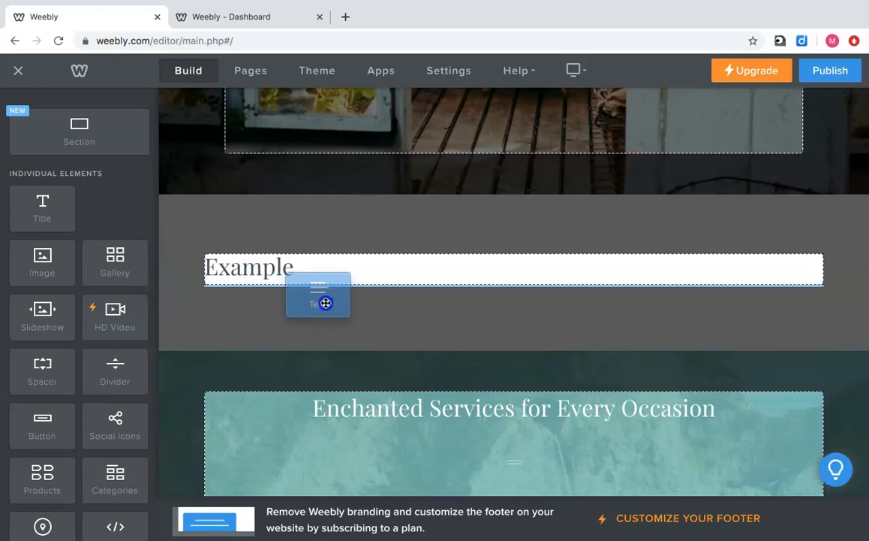
drag(338, 259, 793, 276)
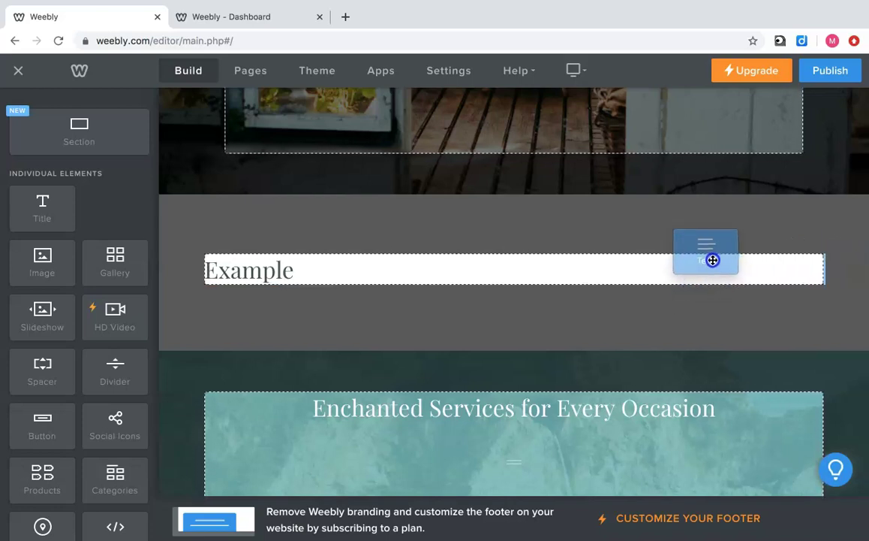
drag(707, 292, 862, 272)
Fill the new text block with 'kadjoiadnoe' and scroll back to the page top
click(544, 275)
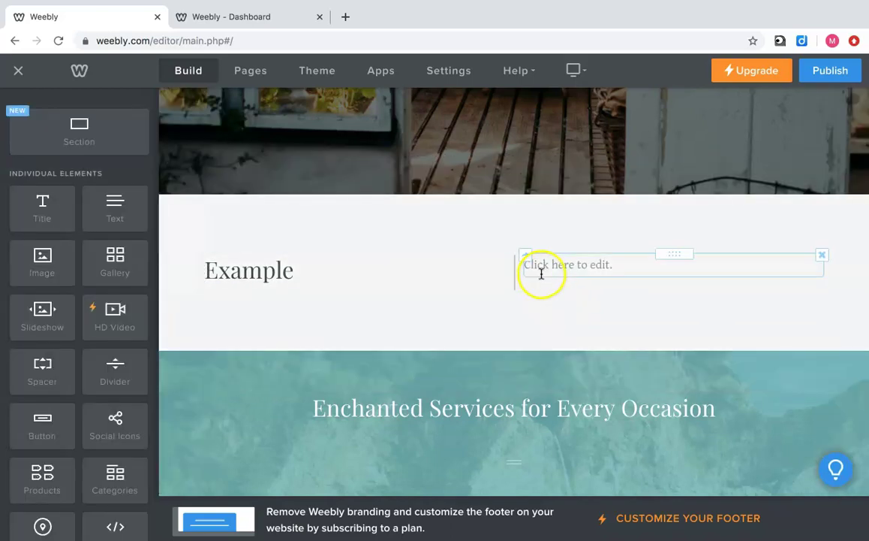
click(569, 267)
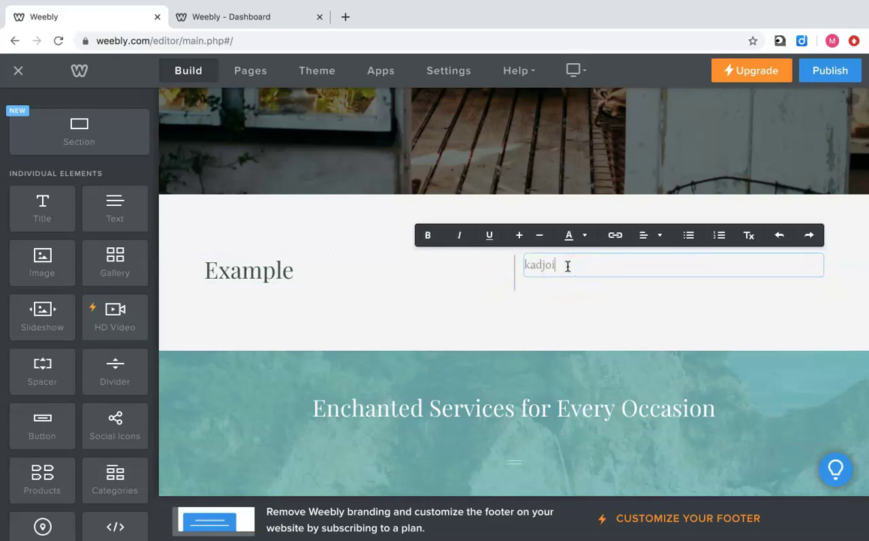
click(539, 338)
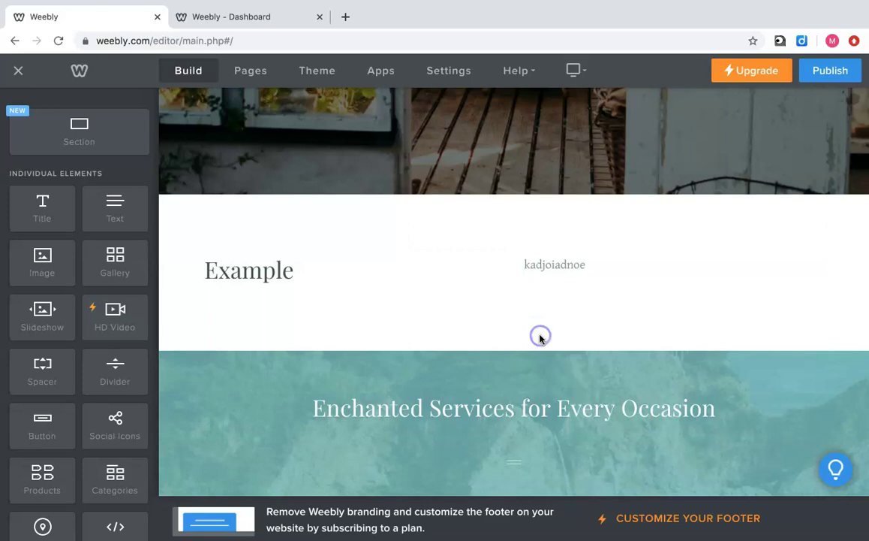
click(498, 335)
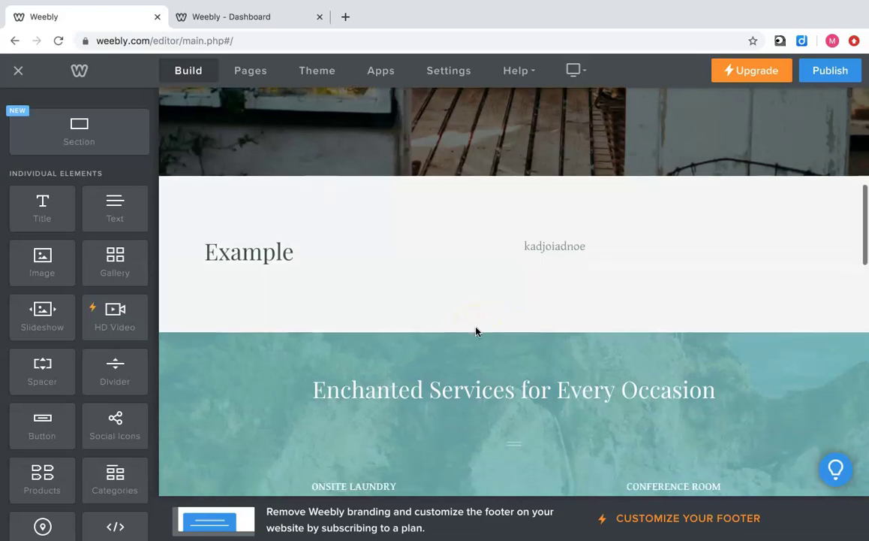
scroll(475, 330, up, 5)
click(371, 316)
scroll(370, 319, down, 10)
scroll(368, 322, down, 3)
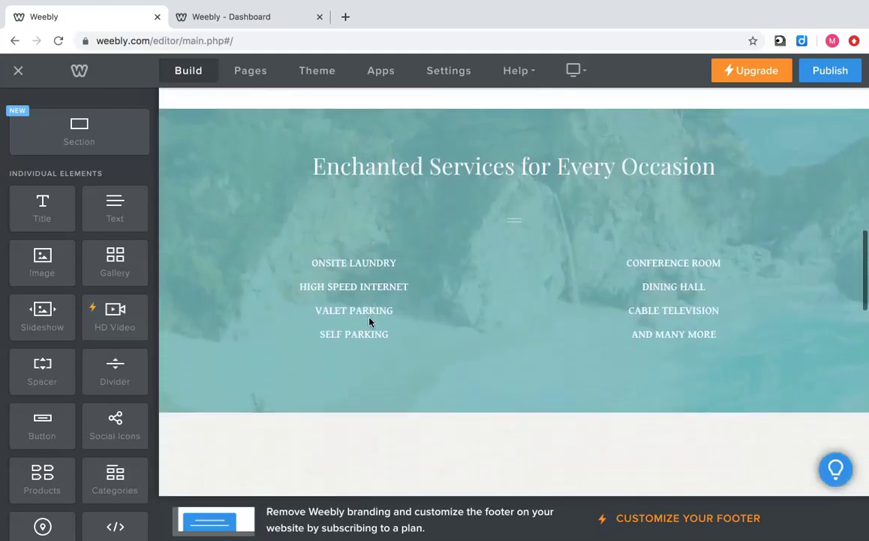
scroll(368, 321, up, 7)
scroll(369, 321, down, 3)
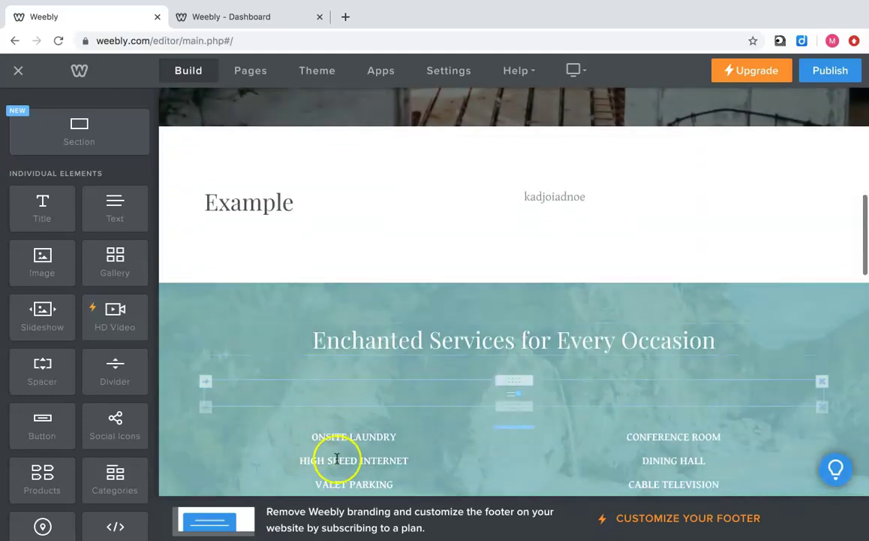
scroll(515, 310, up, 2)
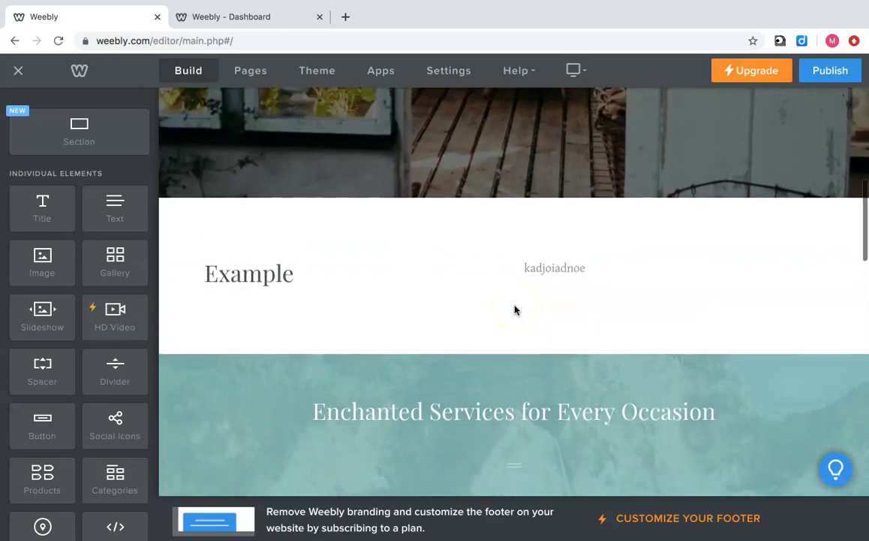
scroll(515, 309, up, 10)
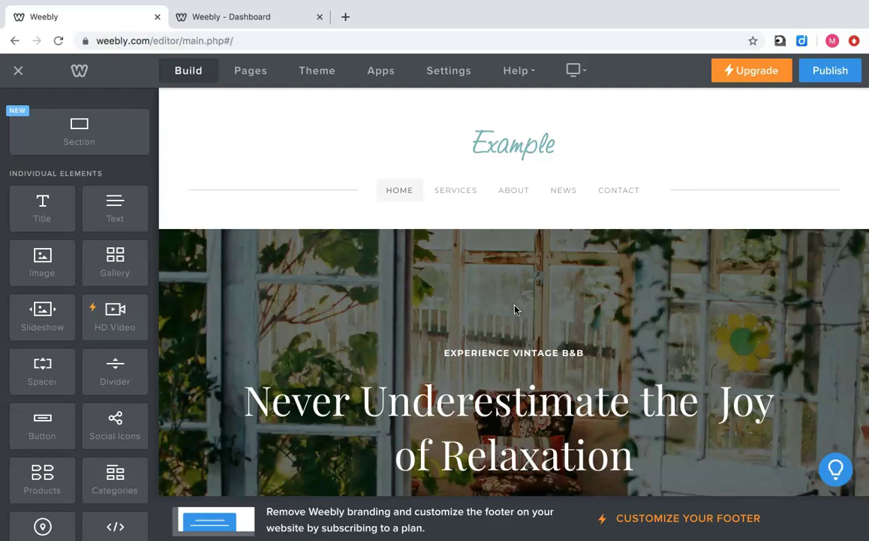
Open the Services page settings and set its Header Type to Header
click(255, 82)
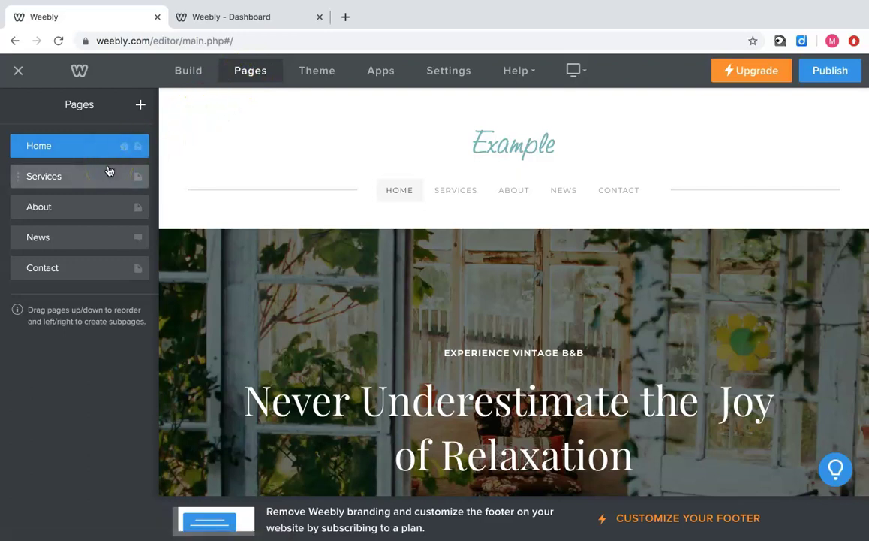
click(84, 177)
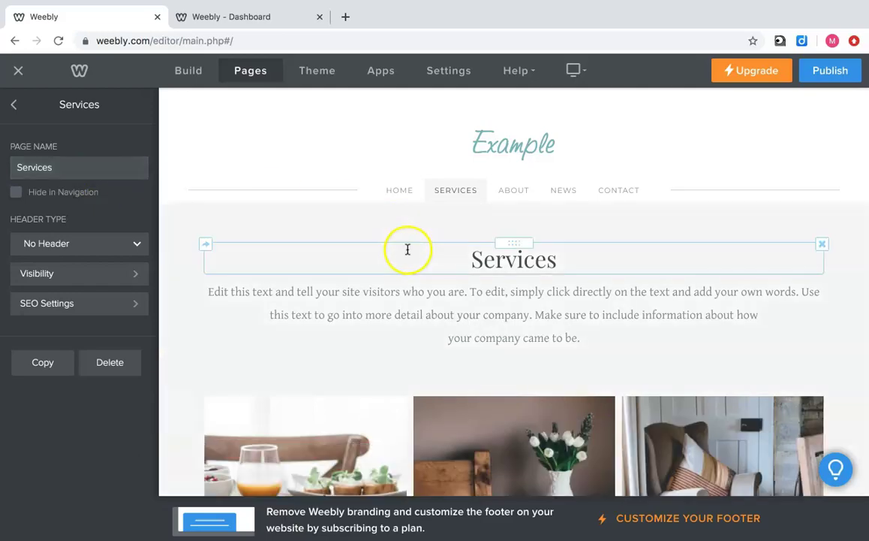
scroll(362, 191, down, 9)
scroll(363, 190, up, 10)
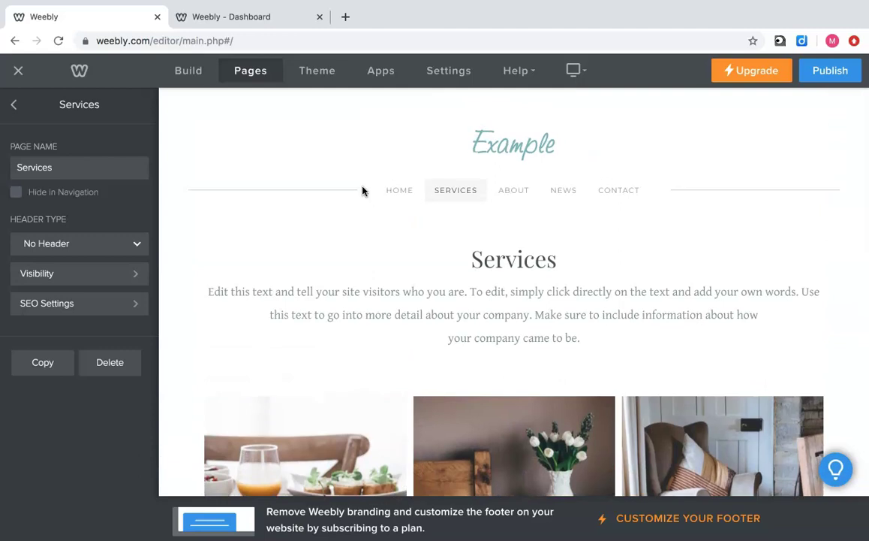
click(297, 231)
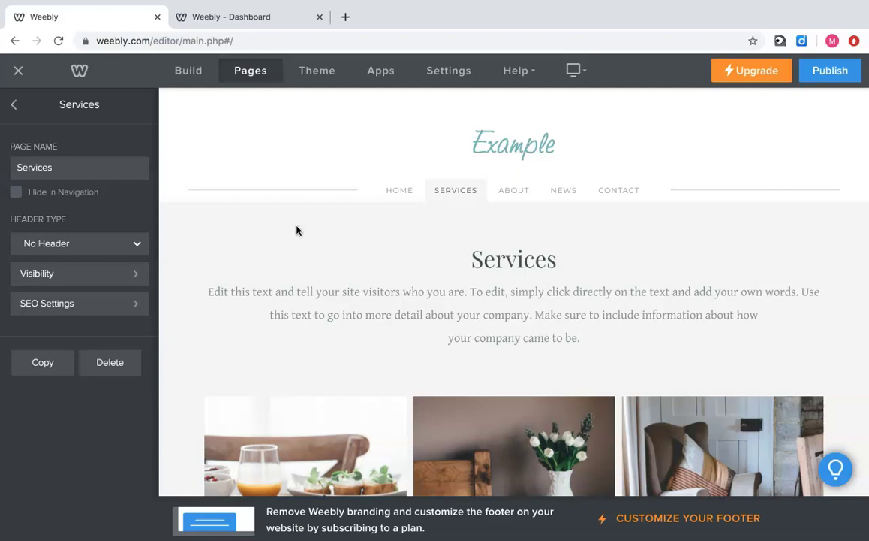
click(141, 241)
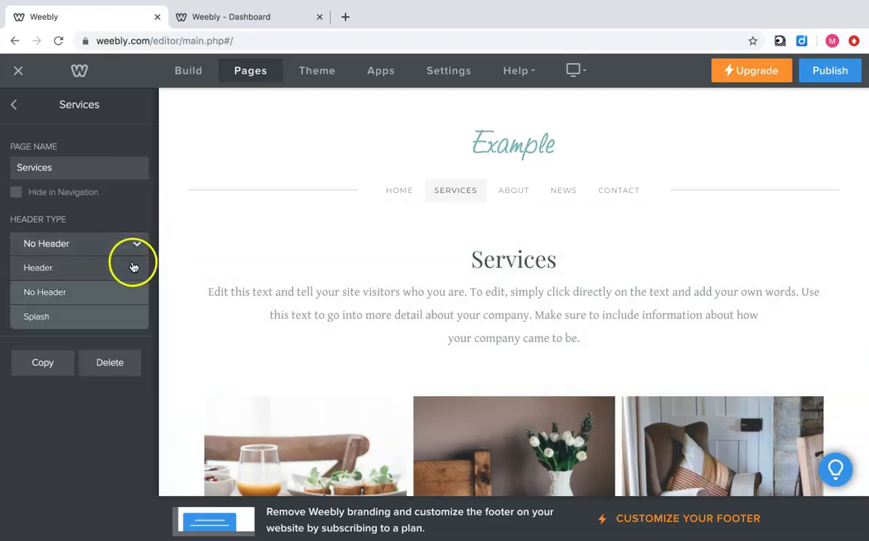
click(130, 267)
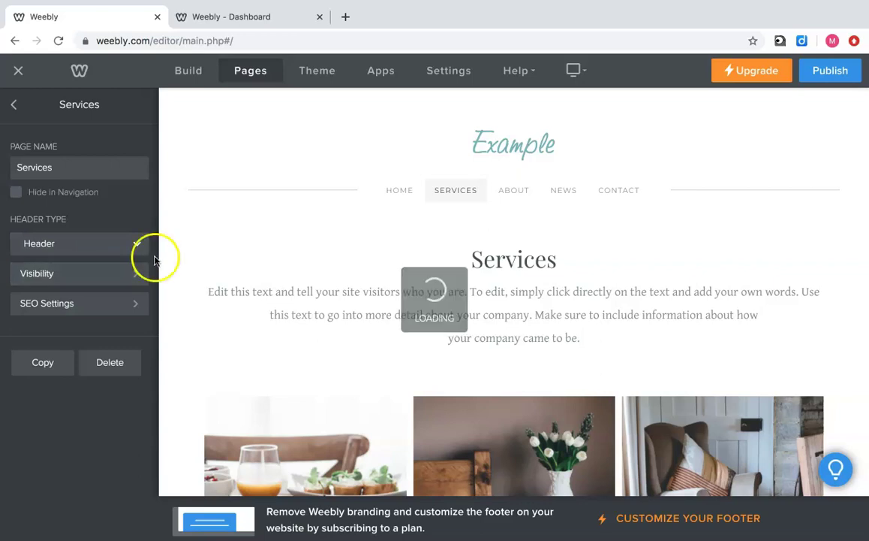
Switch the Services page's Header Type back to No Header
scroll(412, 356, down, 1)
scroll(412, 357, down, 2)
scroll(471, 193, up, 3)
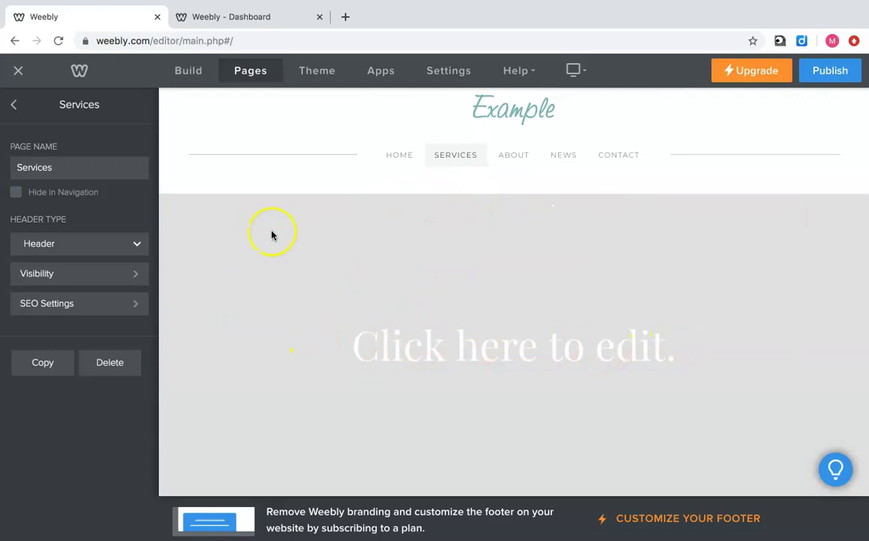
click(120, 243)
click(112, 292)
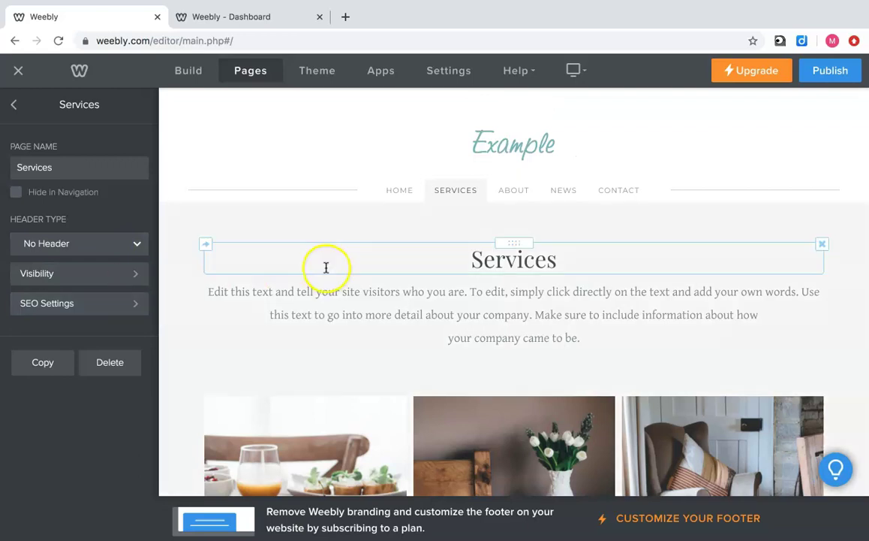
scroll(354, 292, down, 1)
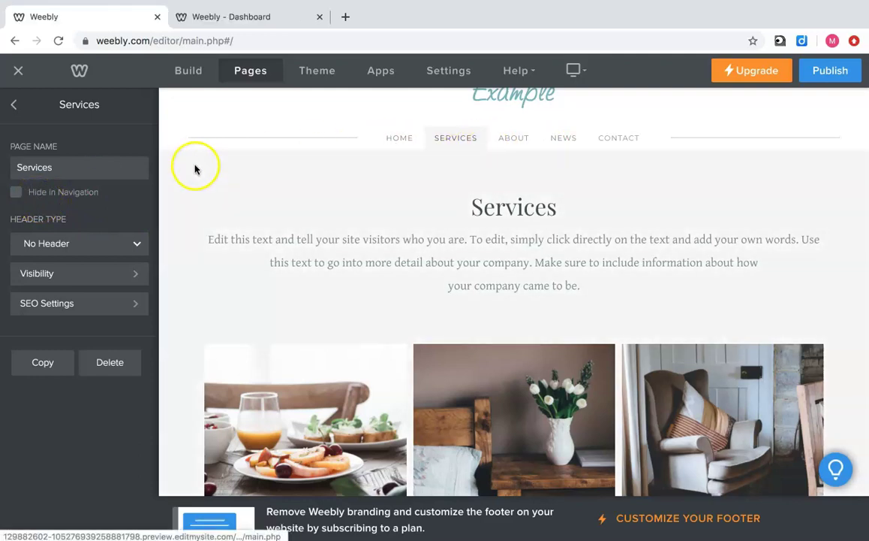
Link the Home page's 'Example' title to the Services page as a Standard Page link
click(14, 108)
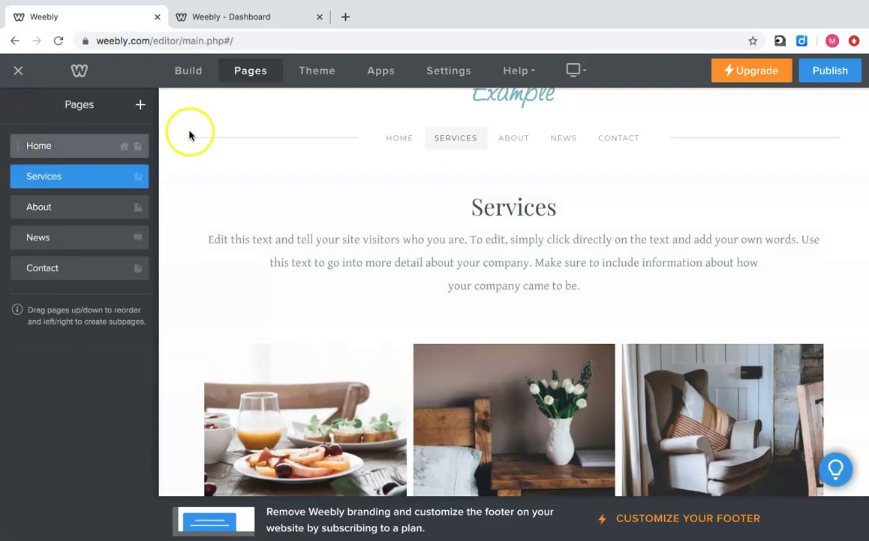
click(53, 141)
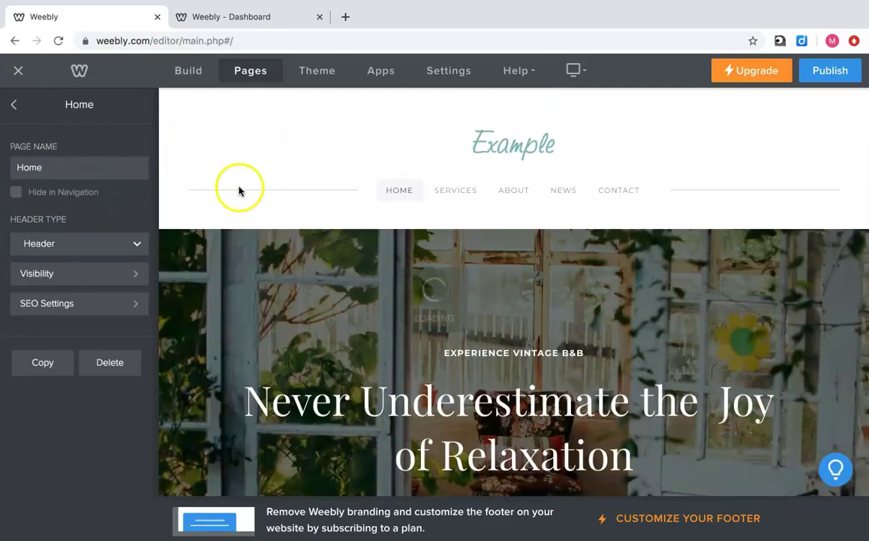
scroll(315, 252, down, 10)
click(280, 291)
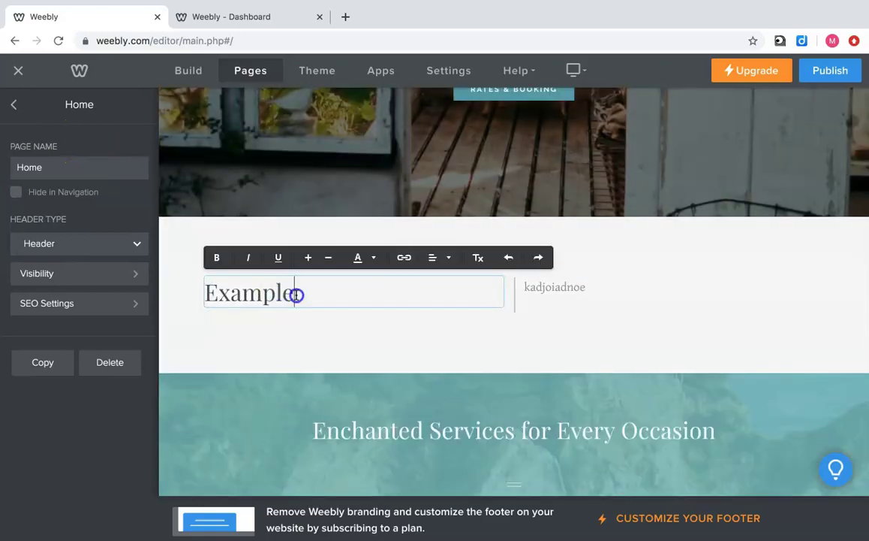
double_click(274, 294)
click(229, 294)
drag(297, 295, 210, 292)
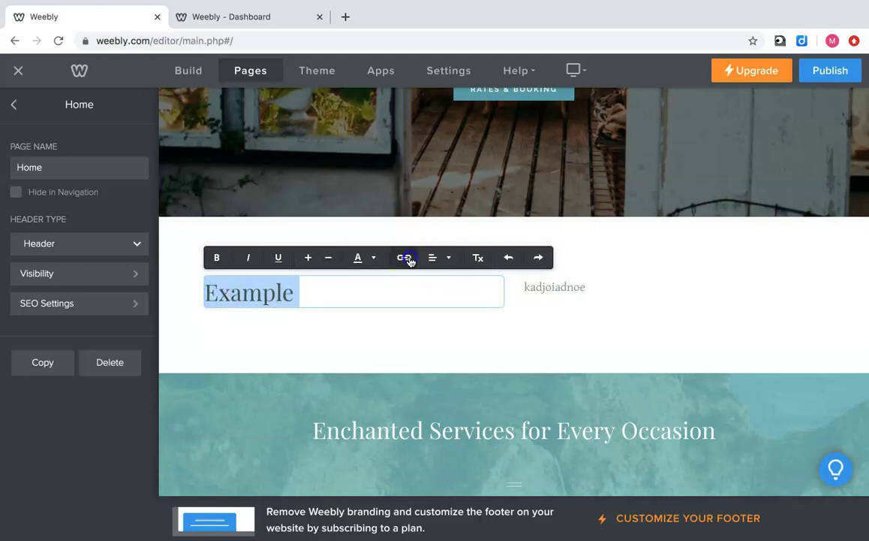
click(409, 259)
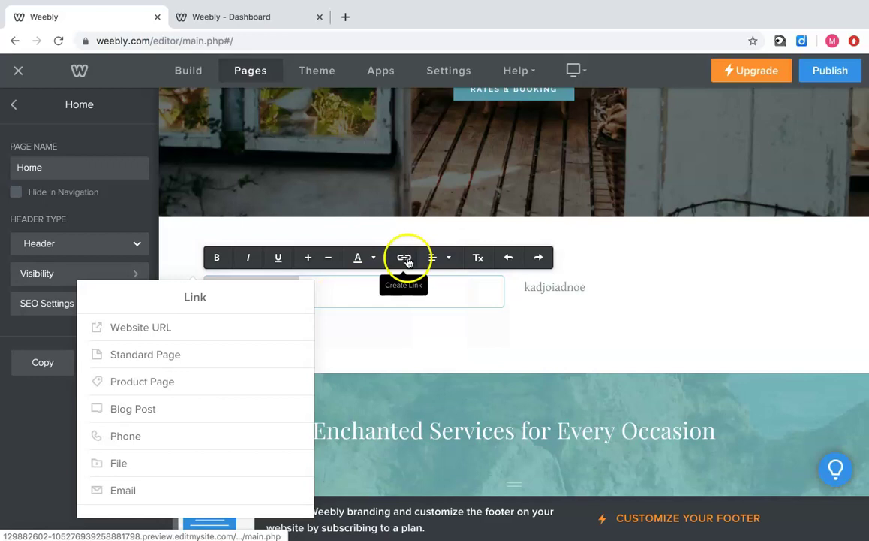
click(168, 356)
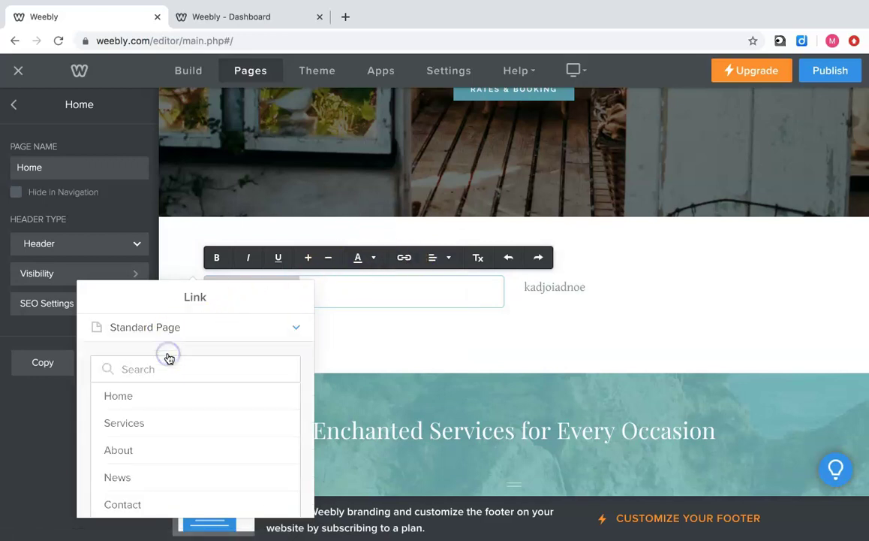
click(158, 424)
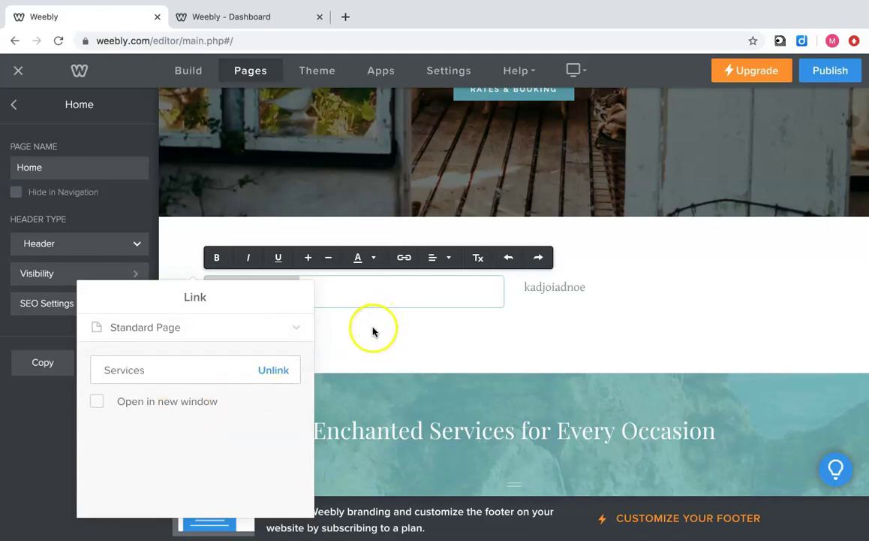
click(336, 358)
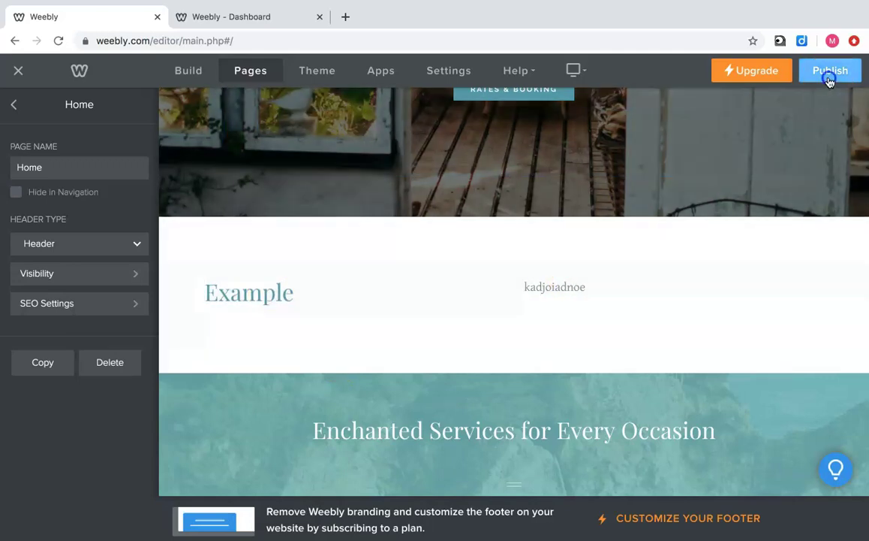
Publish the site, then follow the live Example link through to services.html
click(829, 72)
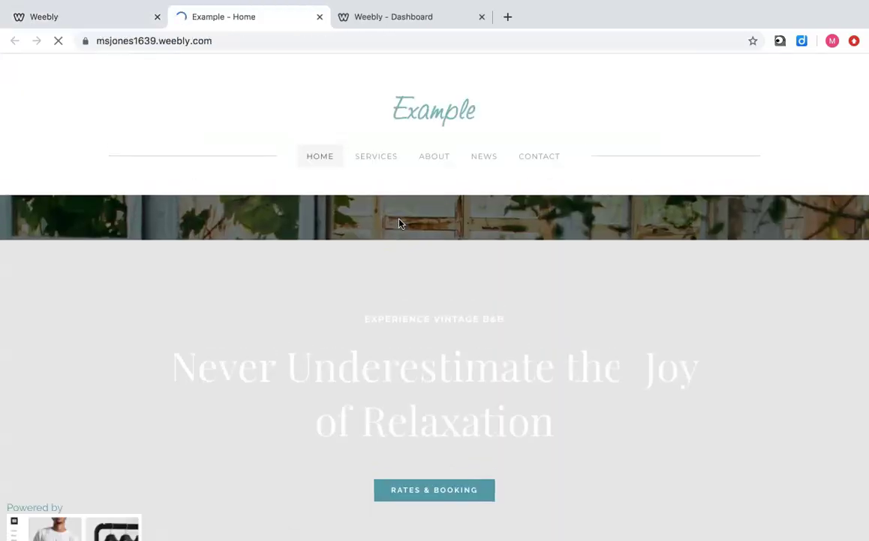
scroll(399, 223, down, 10)
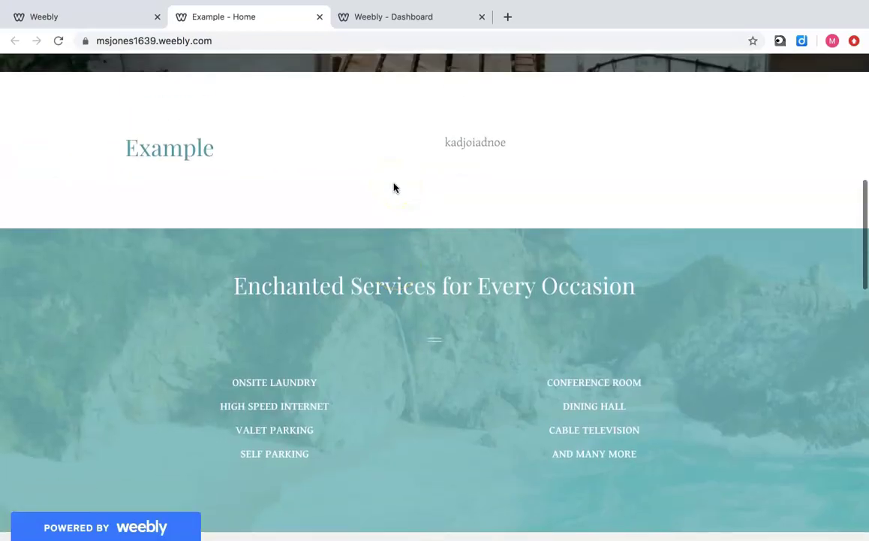
click(194, 153)
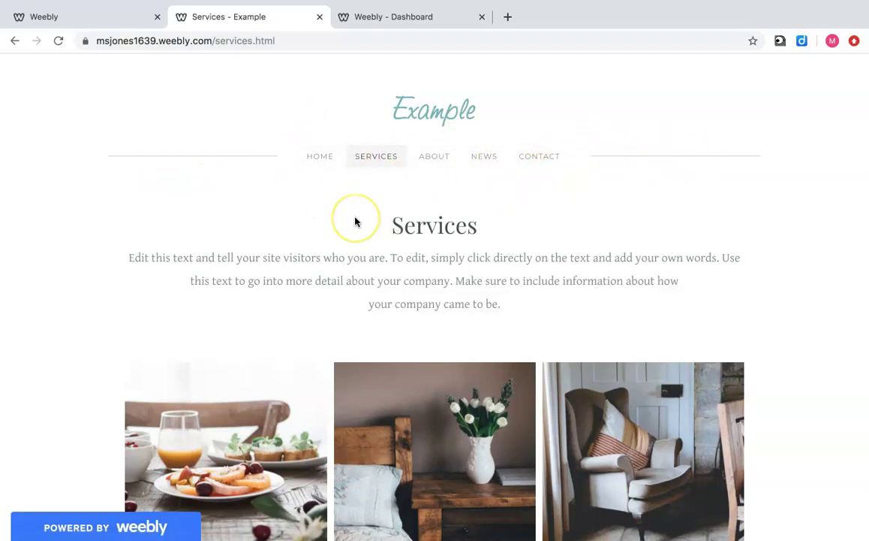
Close the live Services tab, republish the site and dismiss the Website Published dialogs
click(321, 17)
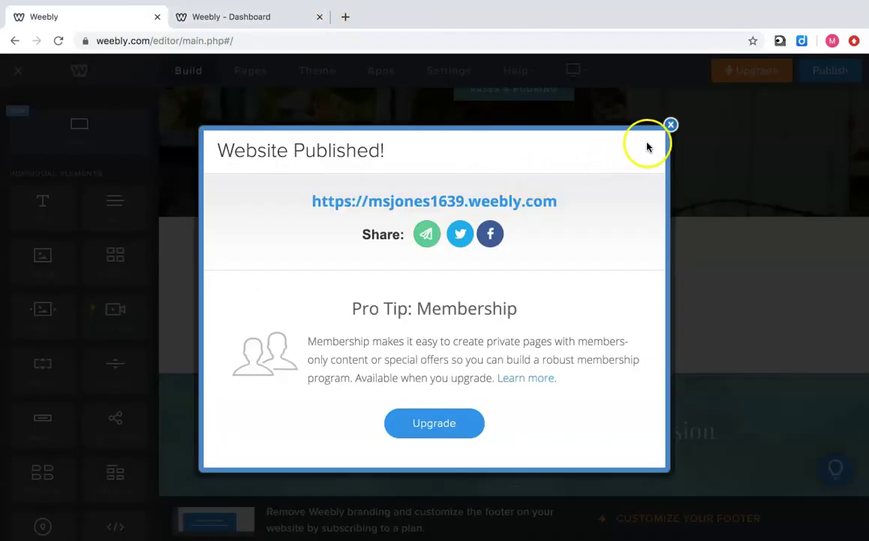
click(671, 125)
scroll(316, 300, up, 5)
scroll(316, 301, up, 3)
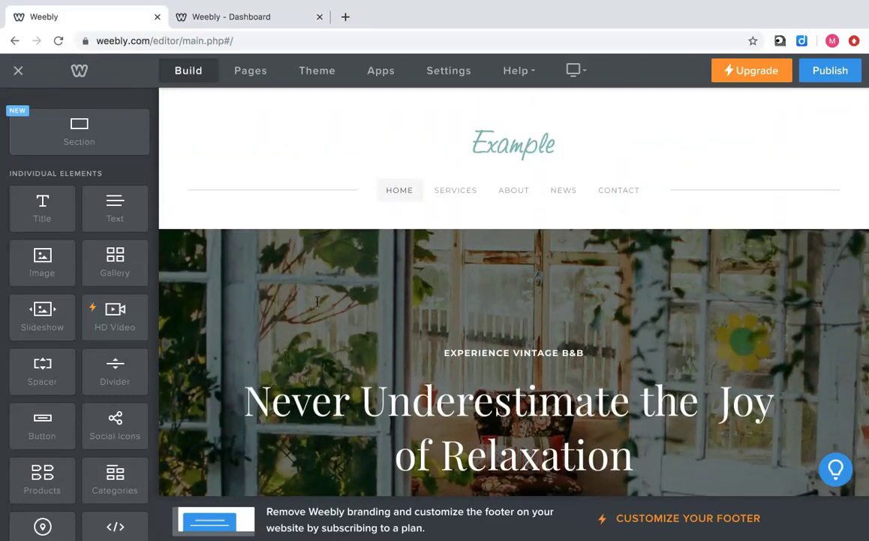
scroll(317, 301, down, 2)
scroll(317, 302, up, 1)
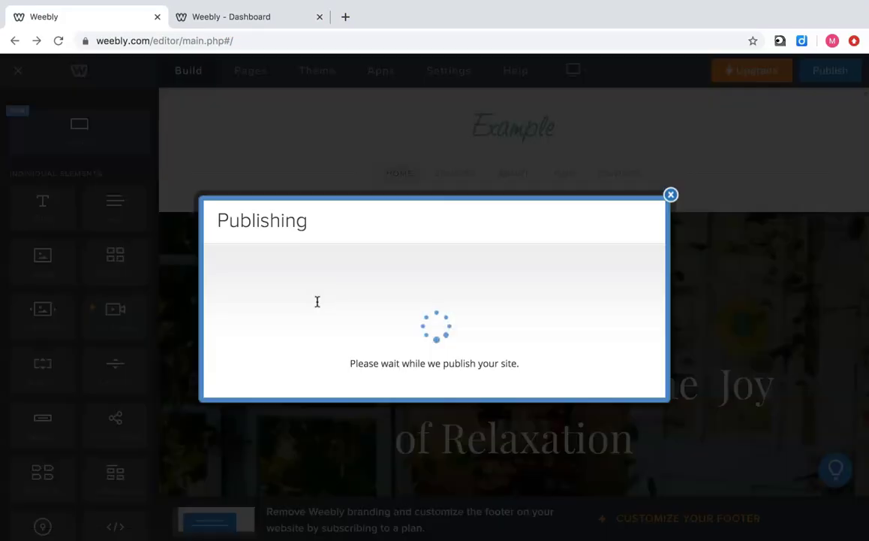
click(672, 126)
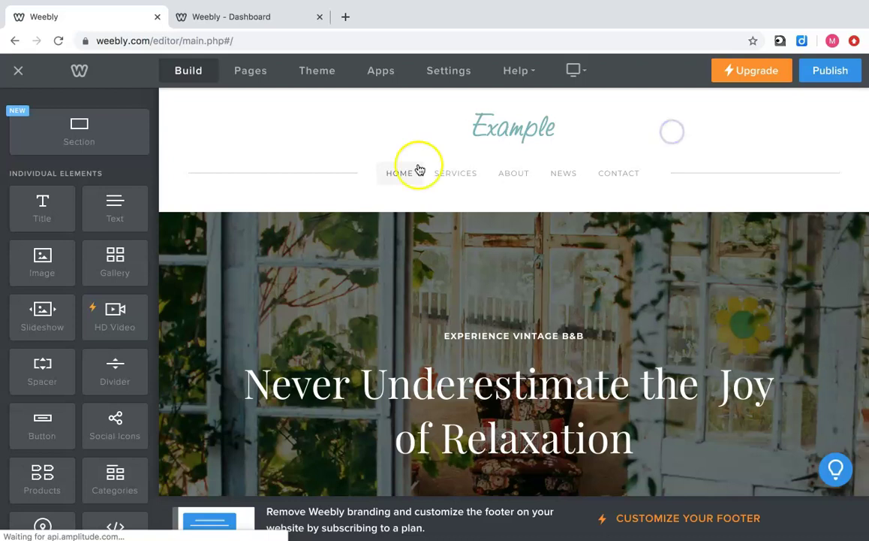
click(242, 25)
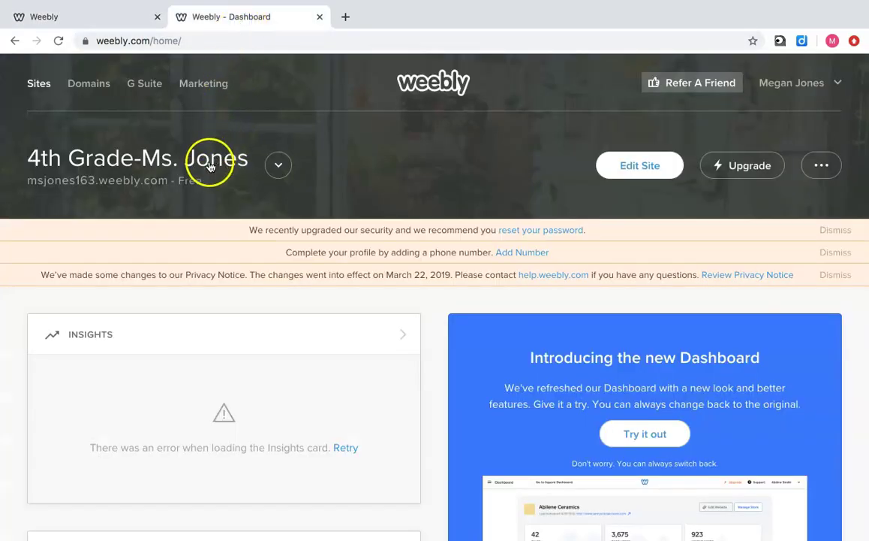
click(626, 168)
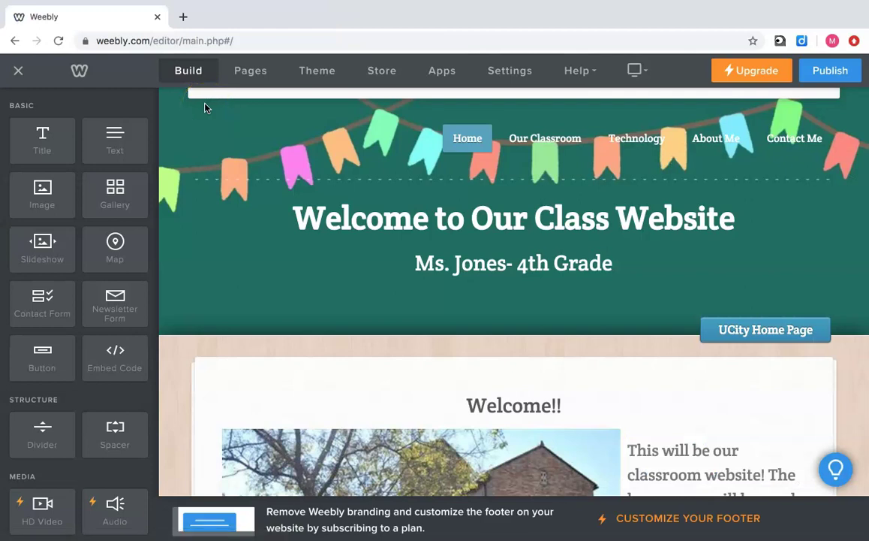
click(214, 140)
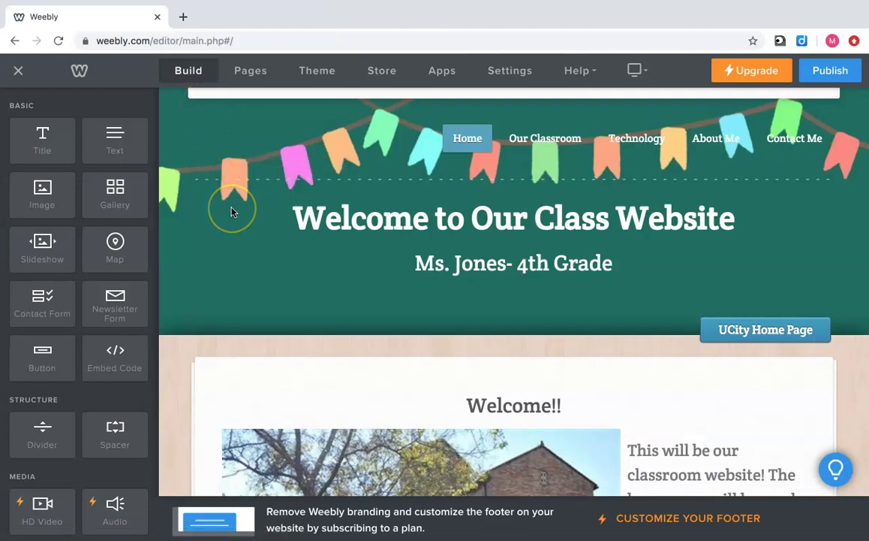
scroll(232, 212, down, 1)
scroll(231, 212, down, 4)
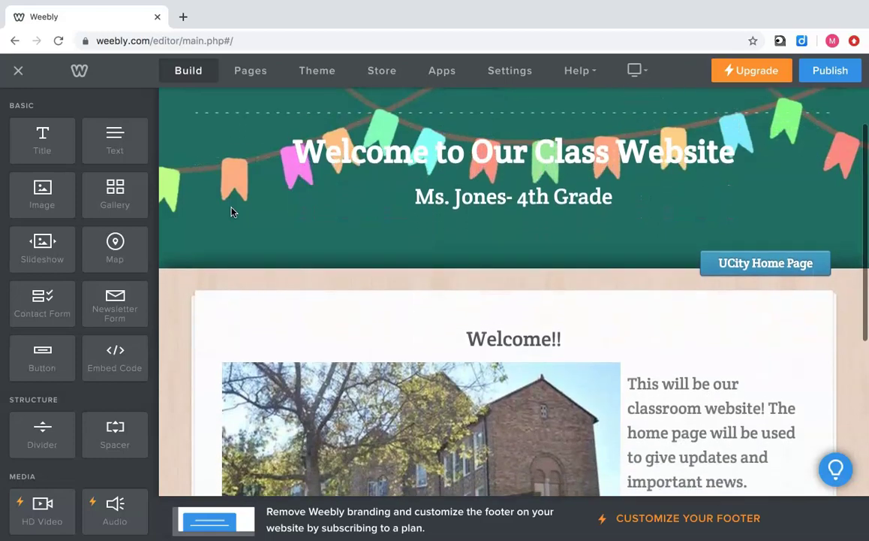
scroll(231, 212, down, 5)
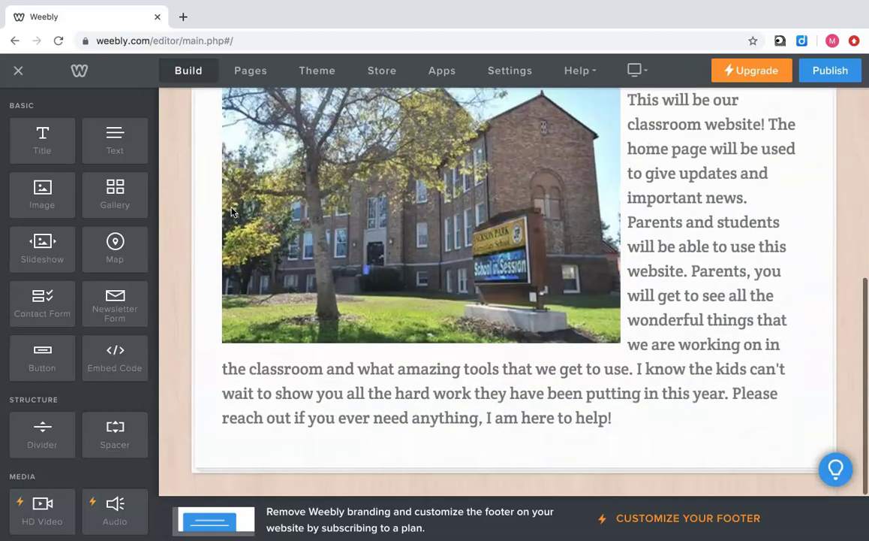
scroll(231, 212, up, 3)
scroll(231, 212, up, 5)
scroll(231, 212, down, 1)
scroll(232, 213, up, 1)
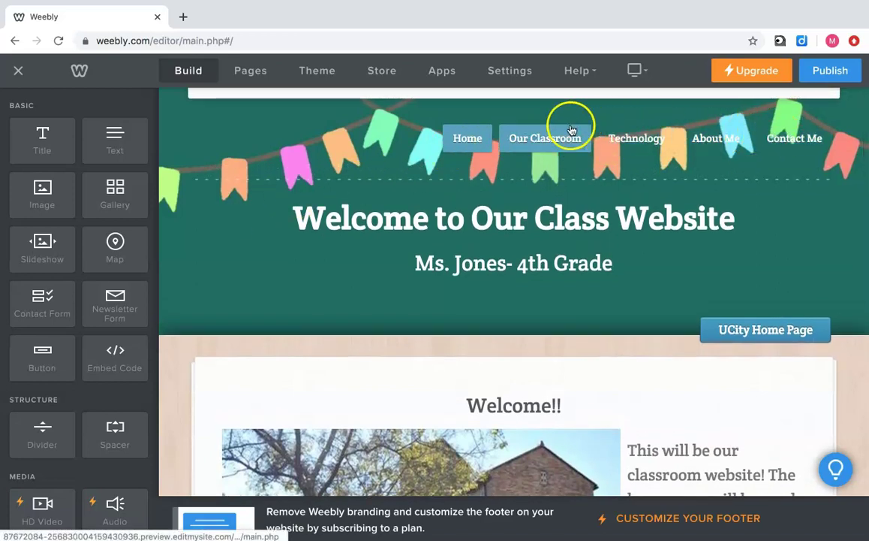
scroll(448, 188, down, 1)
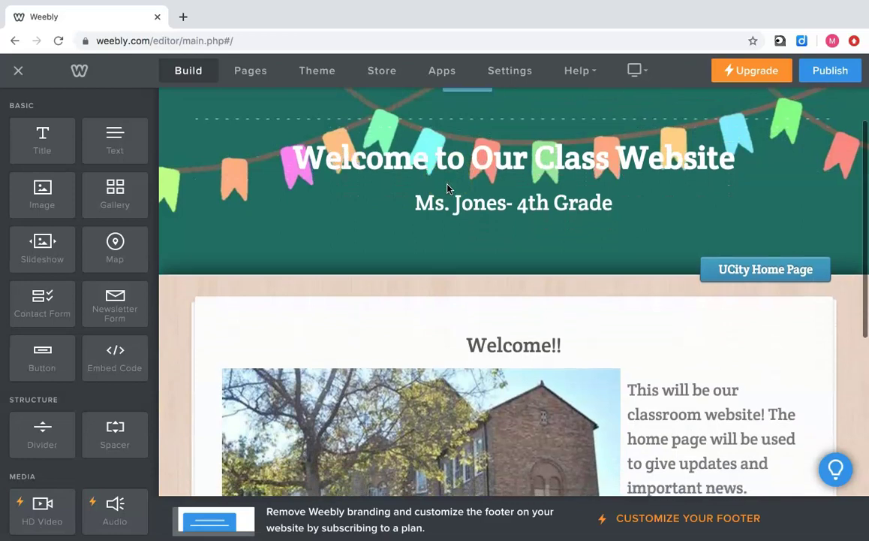
scroll(447, 188, down, 1)
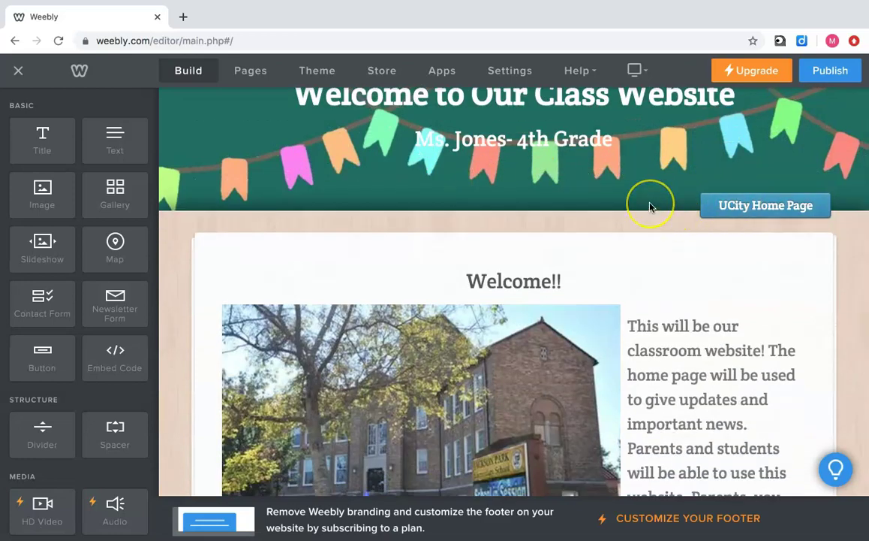
scroll(651, 207, down, 5)
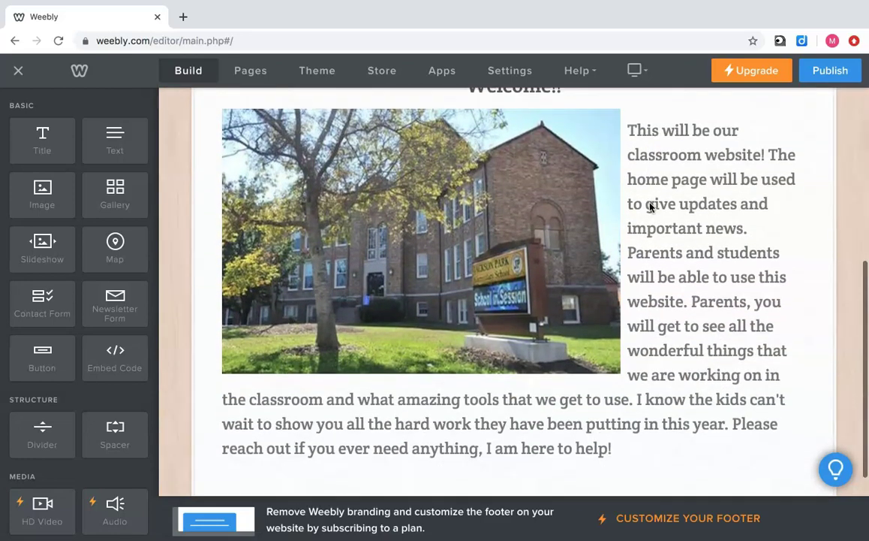
scroll(651, 207, up, 9)
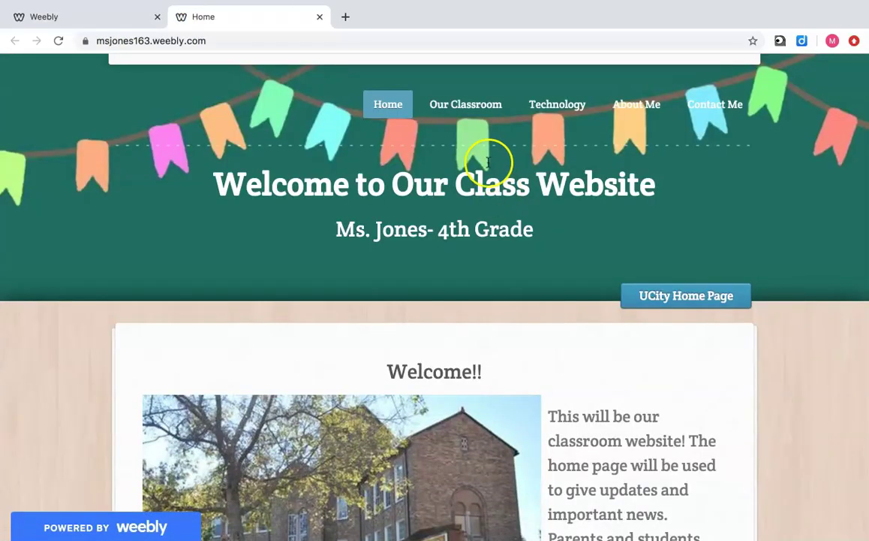
On the live site, visit Our Classroom and Homework, then open Schedule and scroll its daily schedule document
click(454, 115)
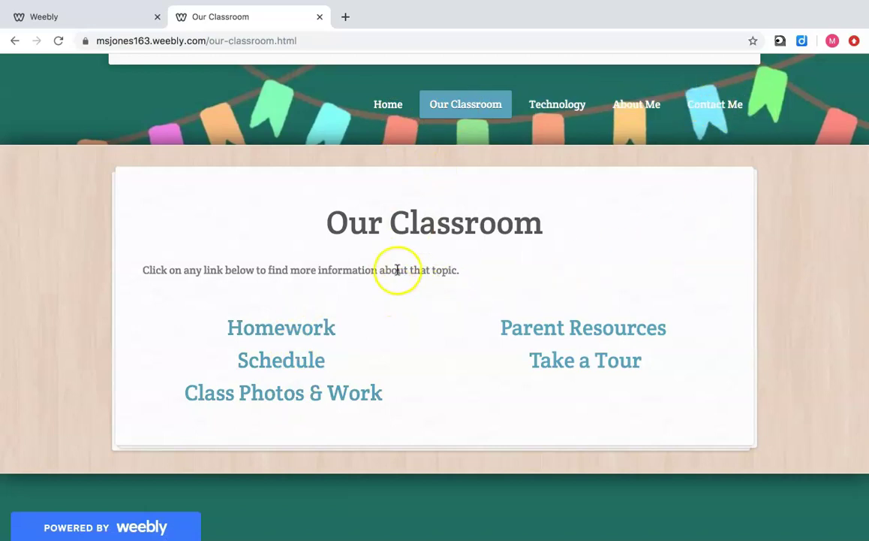
click(299, 332)
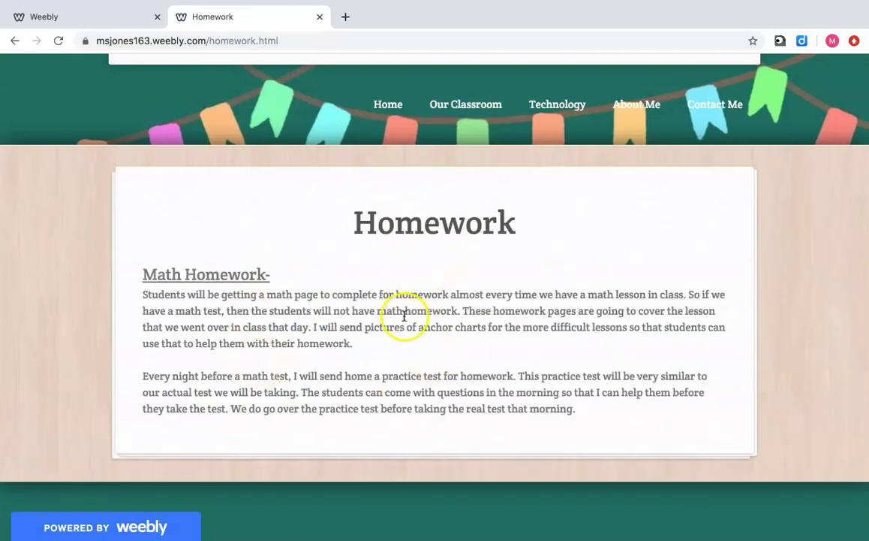
click(462, 116)
click(311, 364)
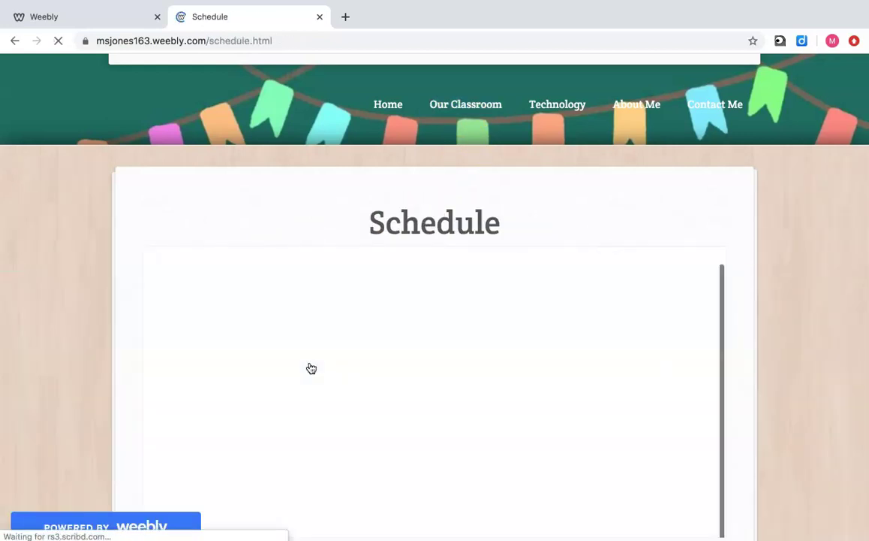
scroll(77, 381, down, 3)
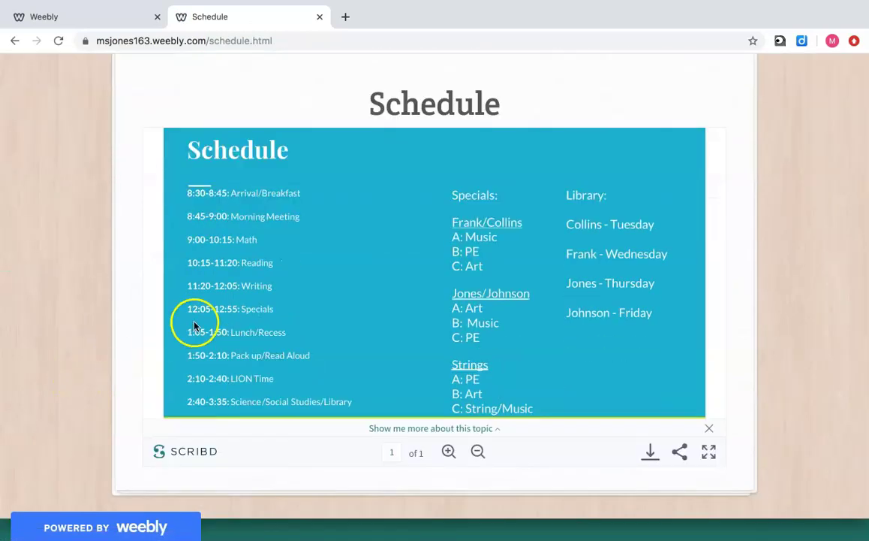
scroll(194, 321, up, 1)
scroll(114, 300, up, 3)
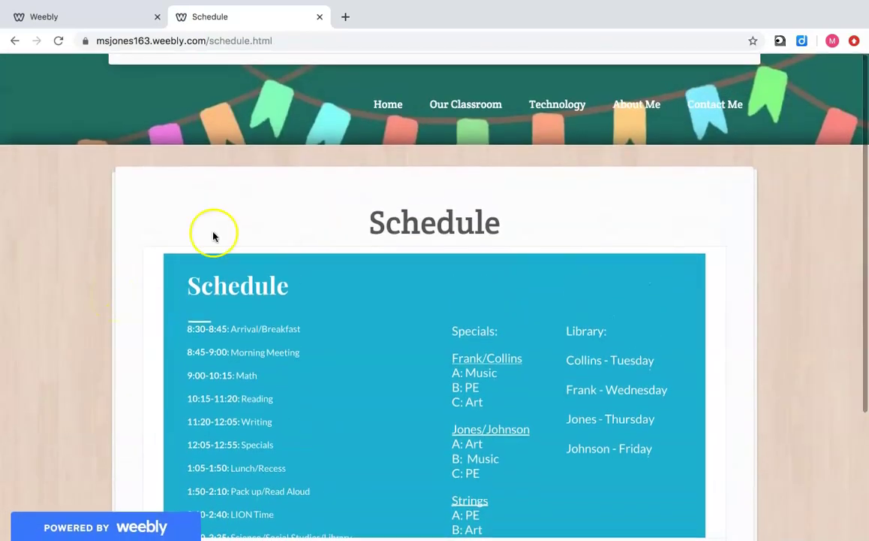
View the live site's Technology and About Me pages, scrolling through each
click(546, 103)
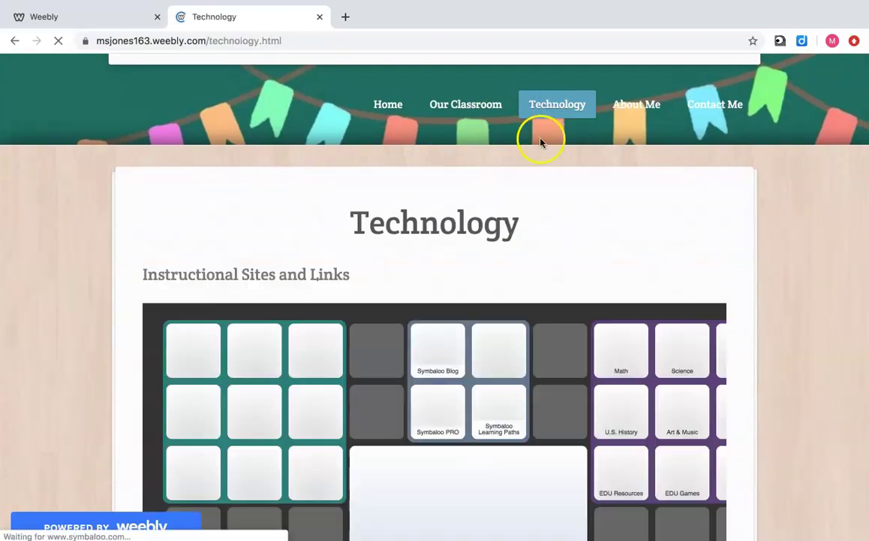
scroll(541, 159, down, 5)
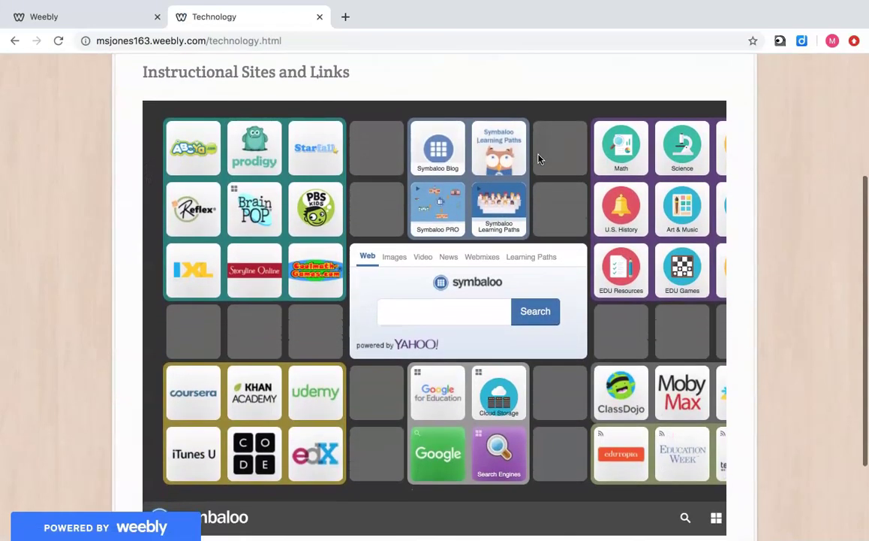
scroll(538, 158, up, 5)
click(637, 107)
scroll(612, 231, down, 4)
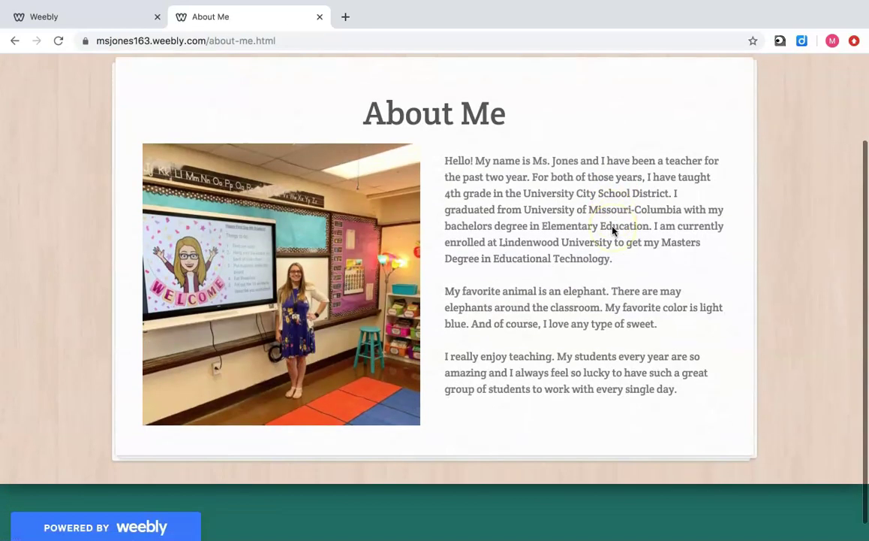
scroll(613, 230, up, 3)
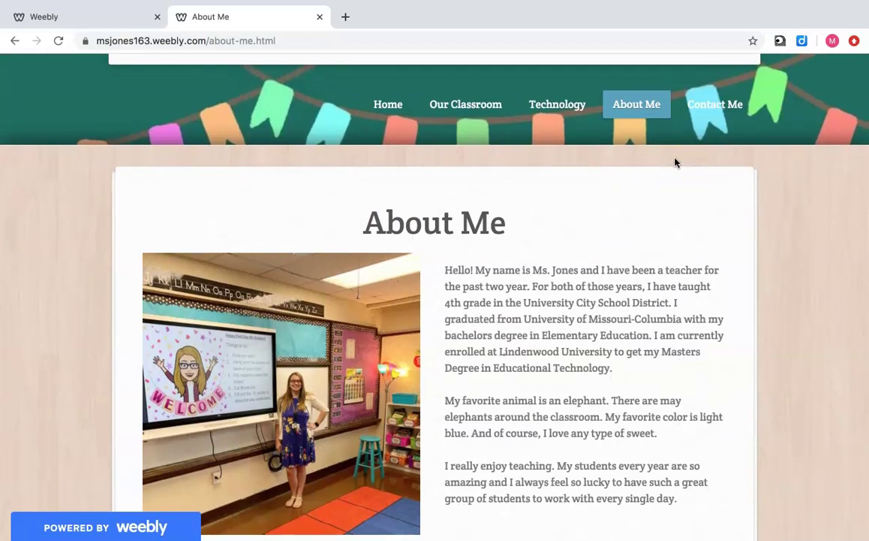
scroll(675, 163, down, 2)
scroll(675, 163, up, 1)
Return to the live Home page and look over the Welcome!! section
click(388, 106)
click(396, 275)
scroll(396, 276, down, 1)
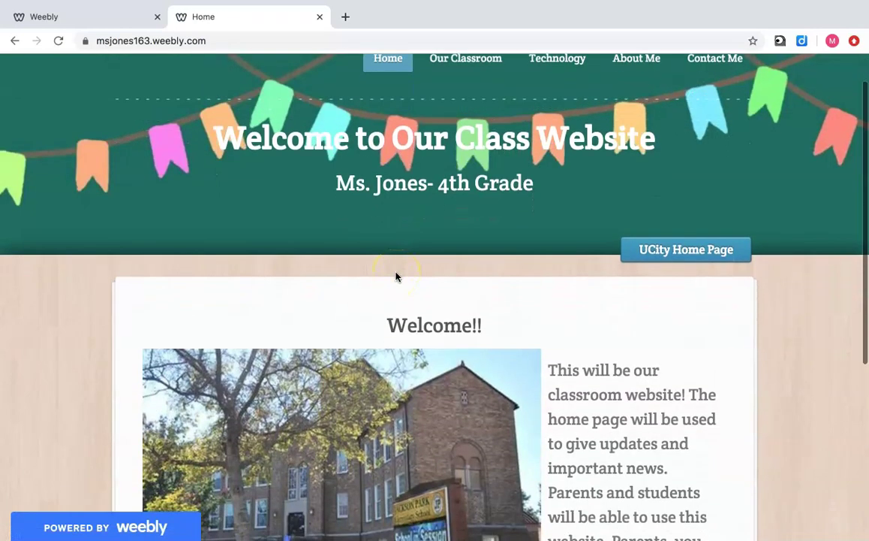
scroll(396, 276, up, 1)
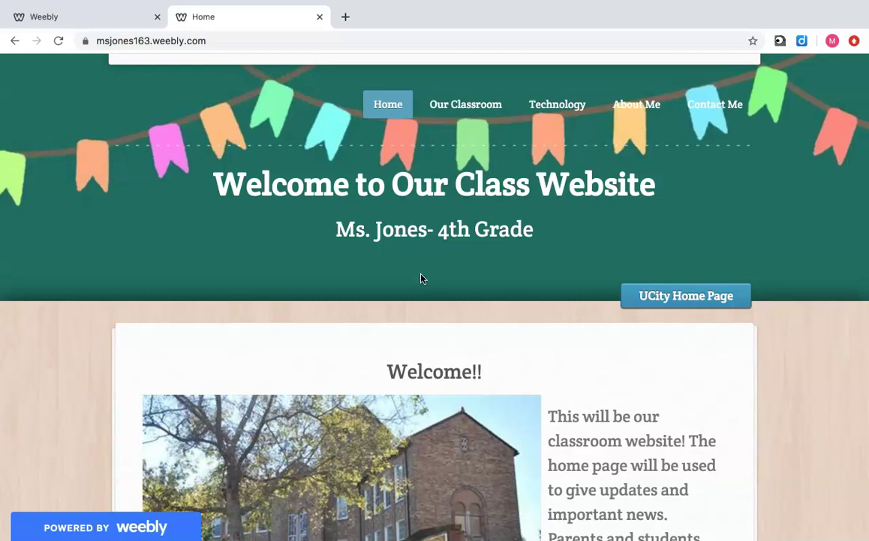
scroll(421, 279, down, 5)
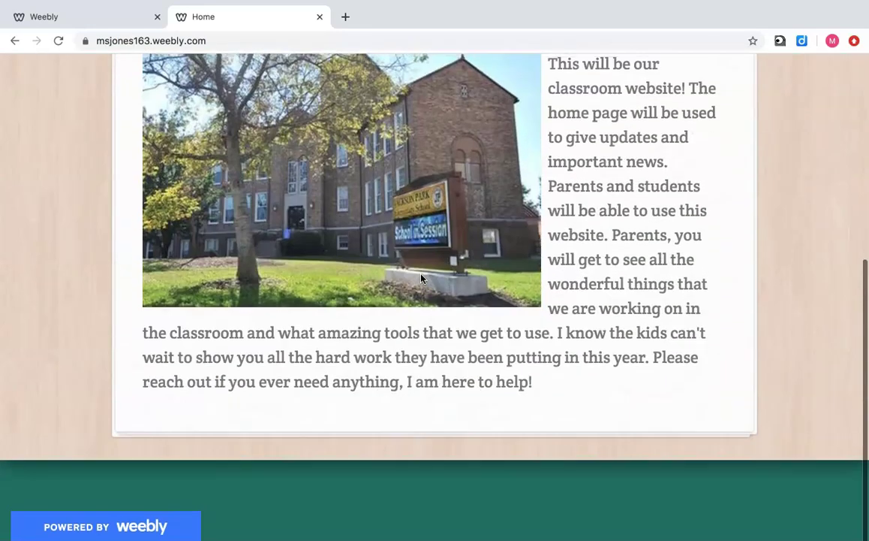
scroll(421, 278, up, 5)
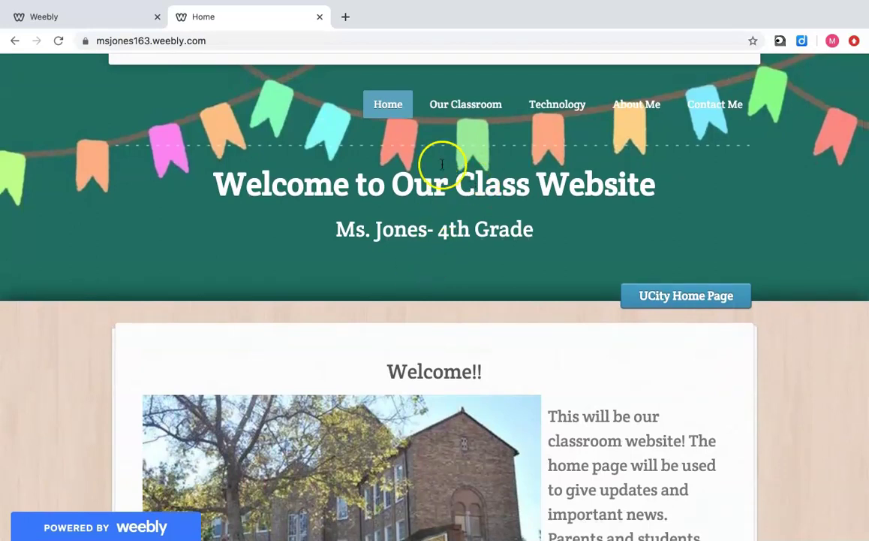
Back in the editor tab, dismiss the Website Published! confirmation
click(106, 20)
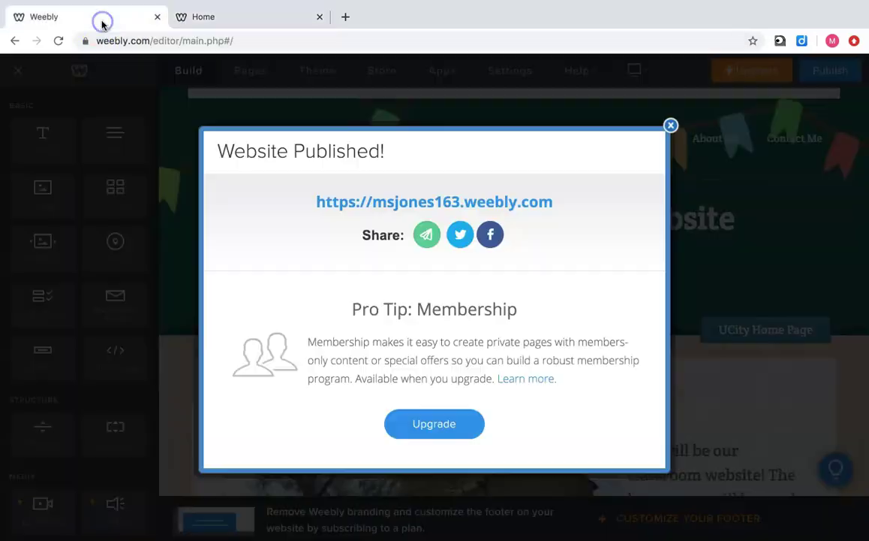
click(672, 126)
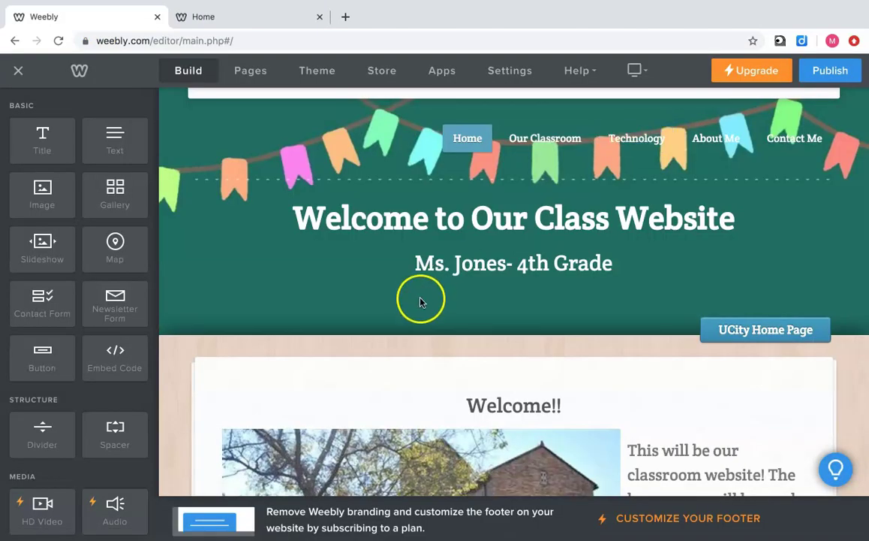
scroll(419, 301, down, 3)
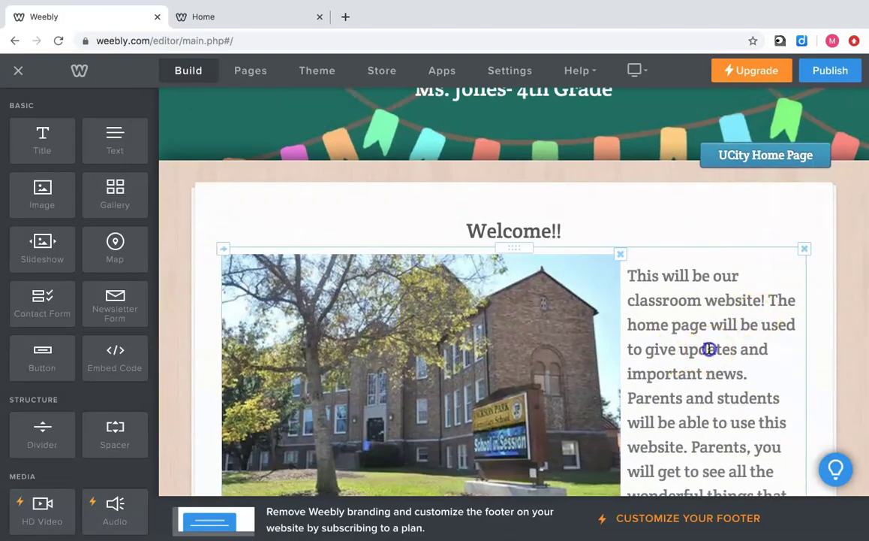
Select the home page's welcome paragraph for editing, then deselect it
click(709, 348)
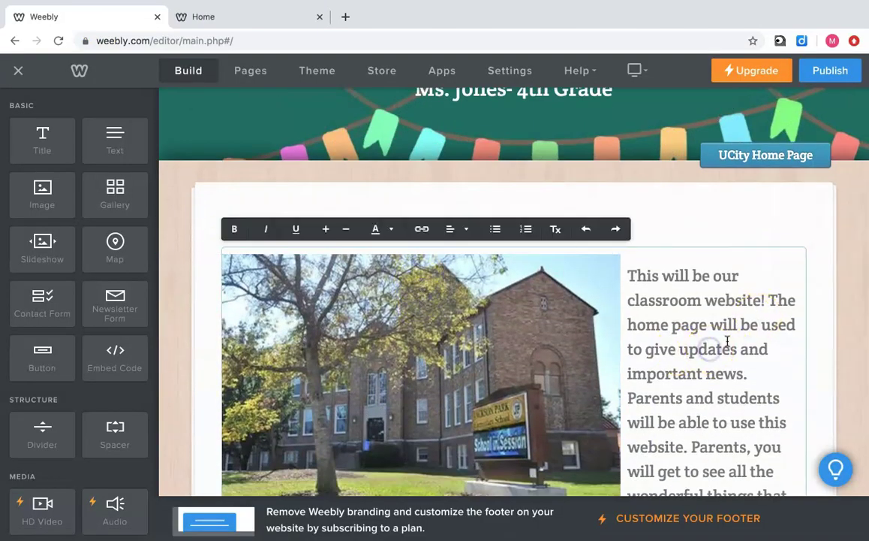
click(735, 235)
scroll(592, 200, up, 3)
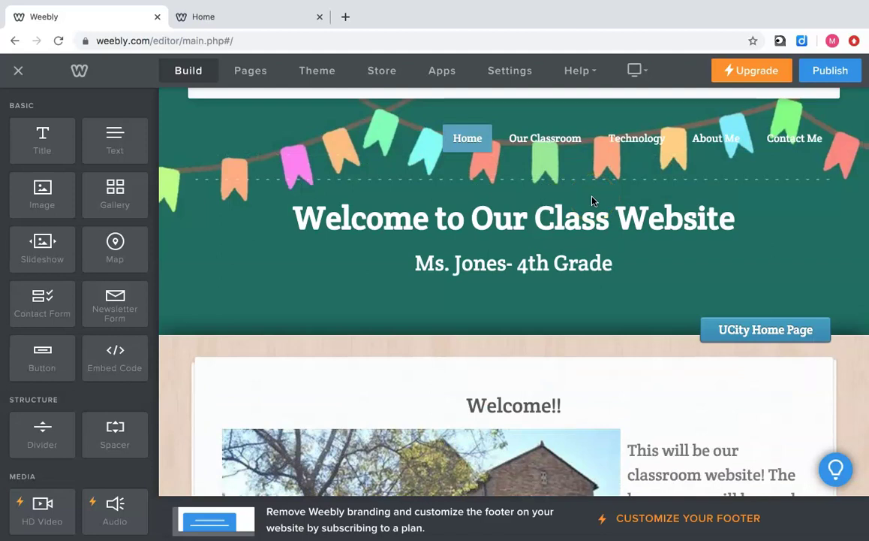